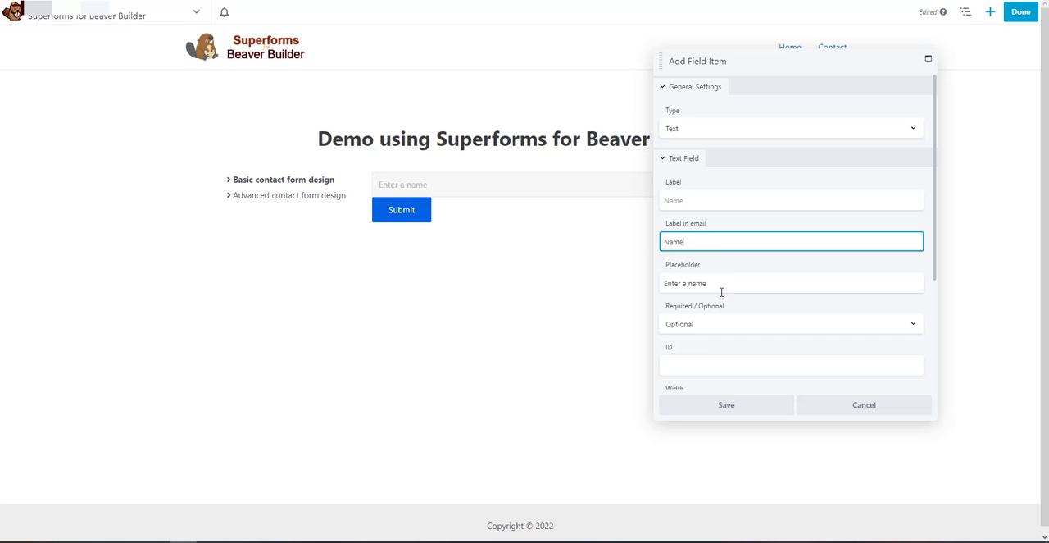
# Change the name field's placeholder to "Enter your name" and save the field
pyautogui.click(744, 288)
pyautogui.write('y')
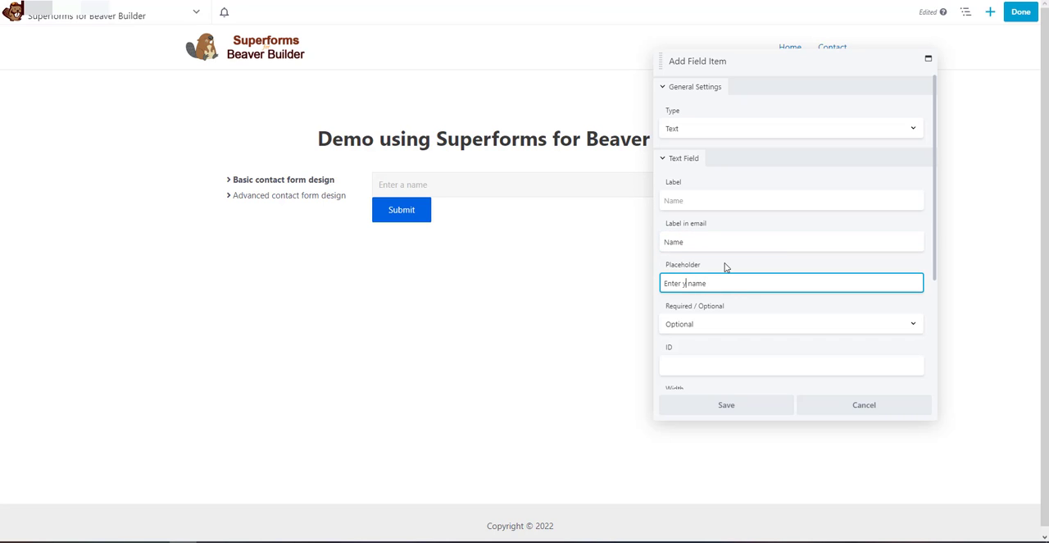
pyautogui.write('our')
pyautogui.click(732, 326)
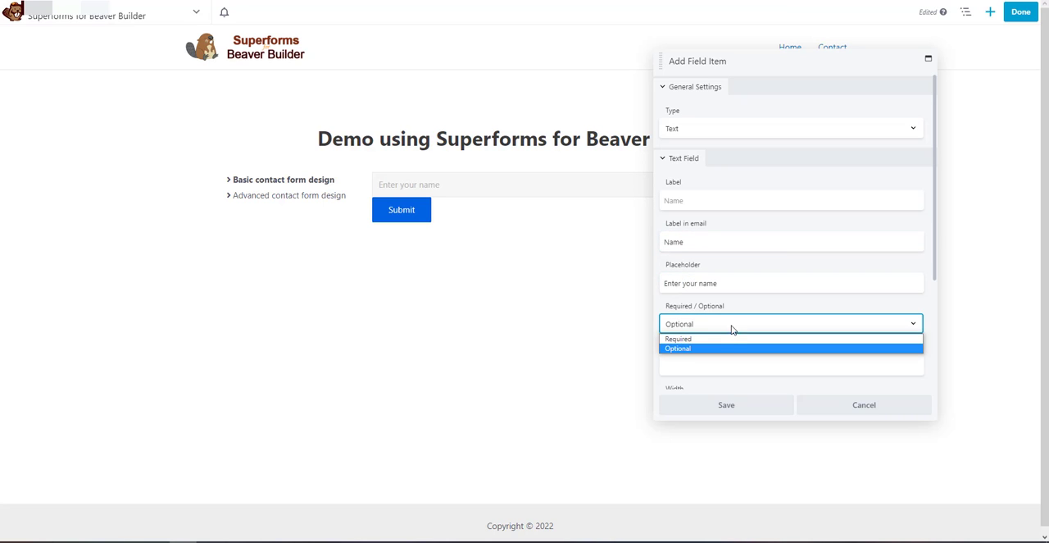
pyautogui.scroll(-3, 756, 305)
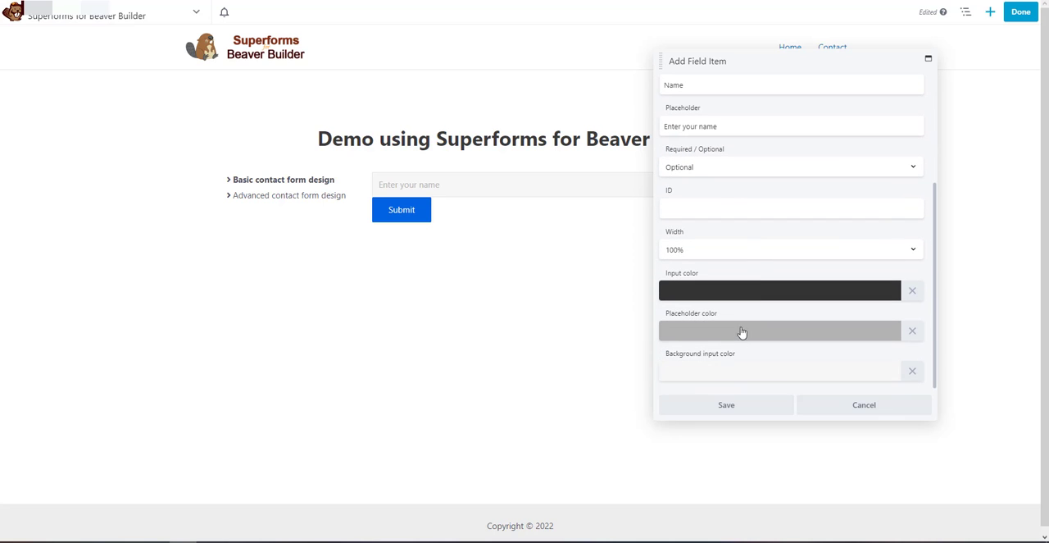
pyautogui.click(708, 403)
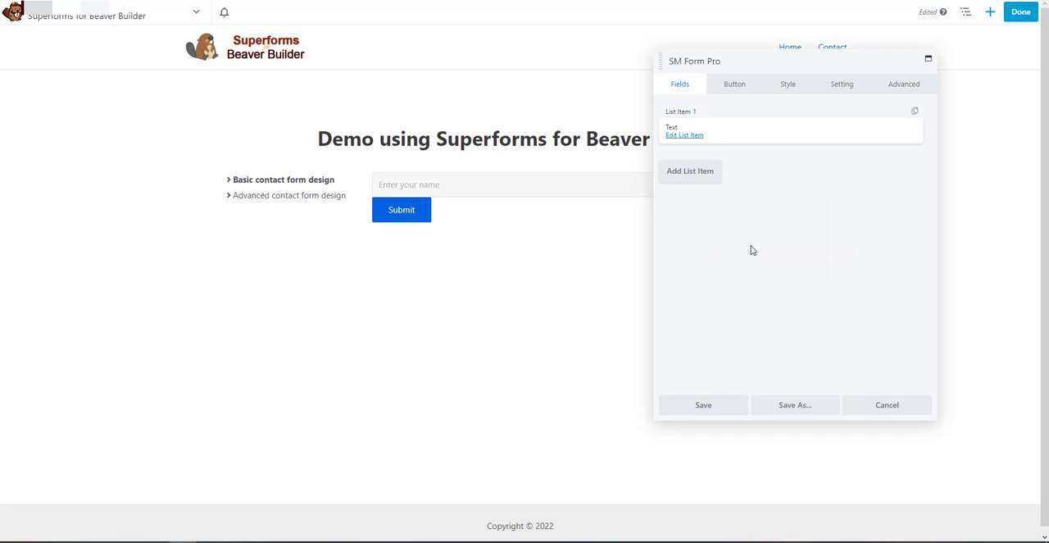
# Add a second form field of type Email and clear its label
pyautogui.click(690, 171)
pyautogui.click(686, 175)
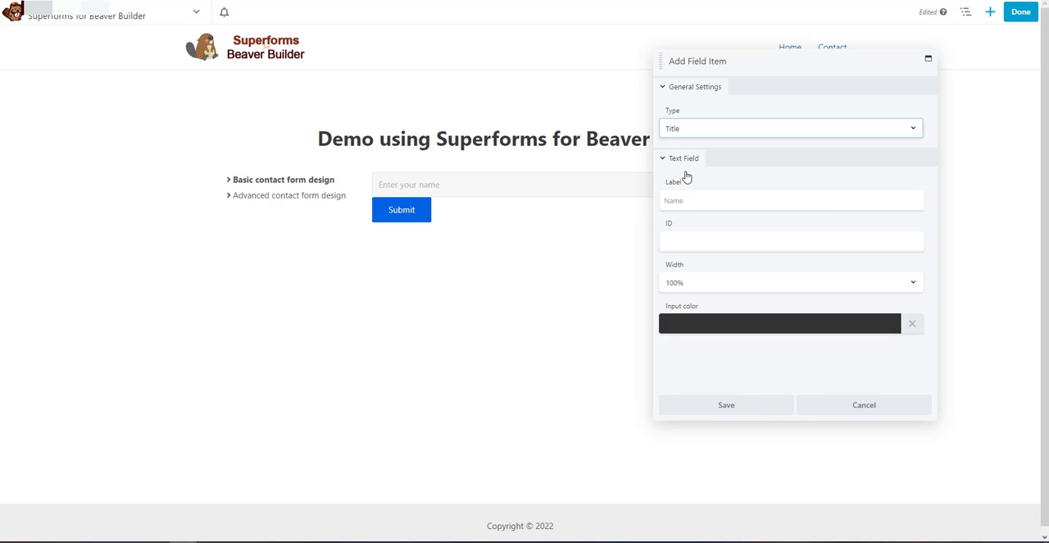
pyautogui.click(709, 131)
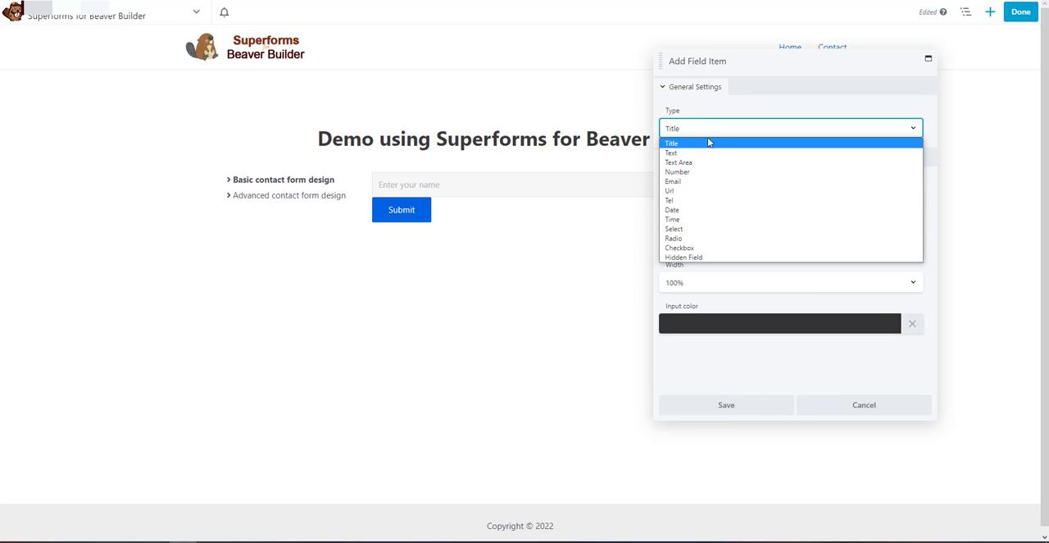
pyautogui.click(695, 181)
pyautogui.moveTo(694, 200); pyautogui.dragTo(646, 209)
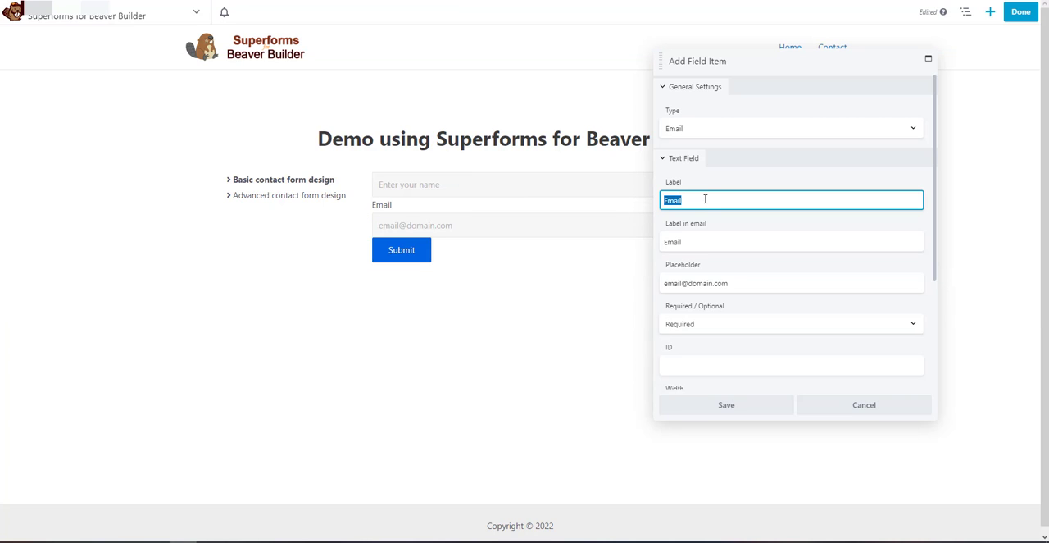
pyautogui.press('BackSpace')
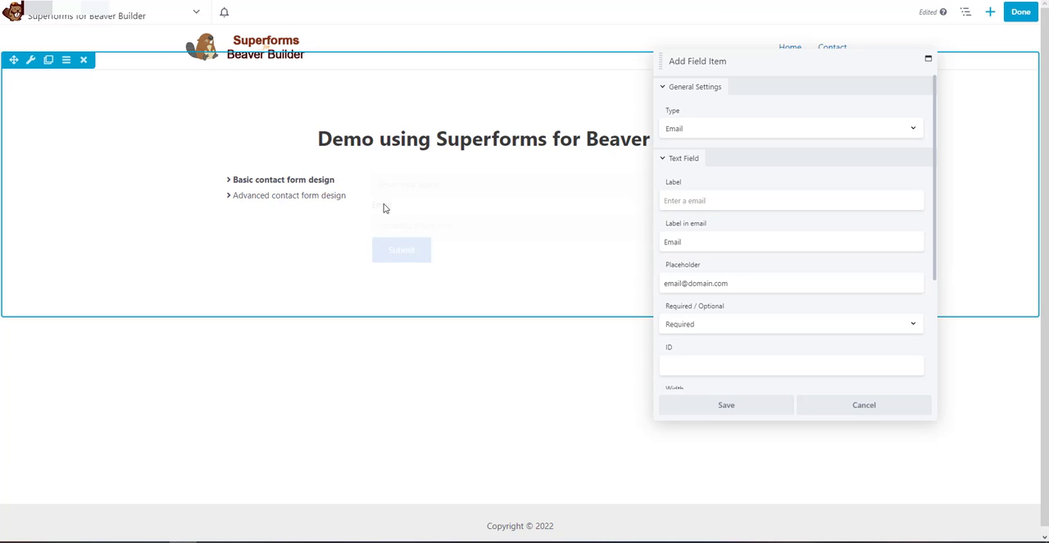
# Set the email field's placeholder to "Enter your email" and keep the field Required
pyautogui.moveTo(732, 283); pyautogui.dragTo(615, 284)
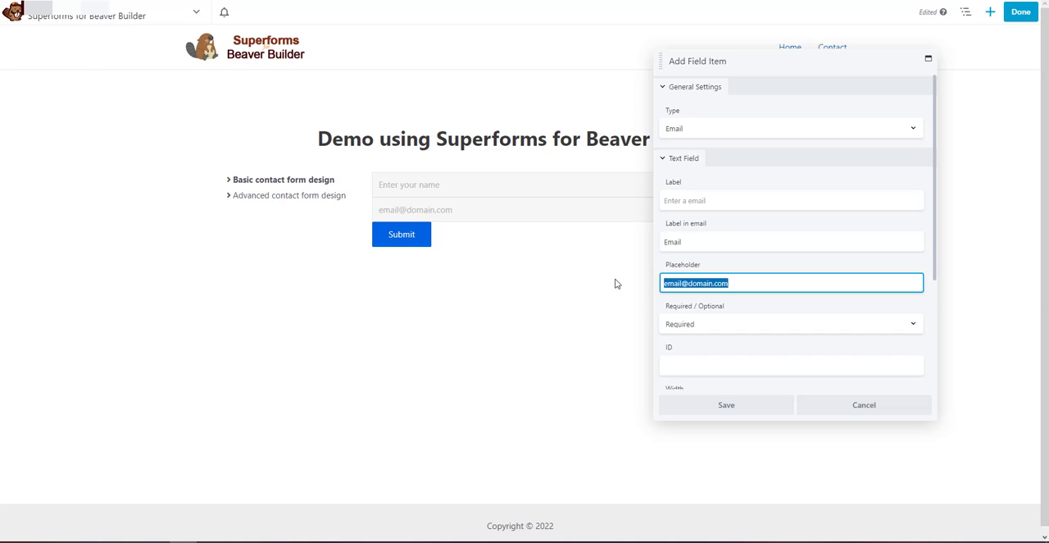
pyautogui.write('Enter your emai')
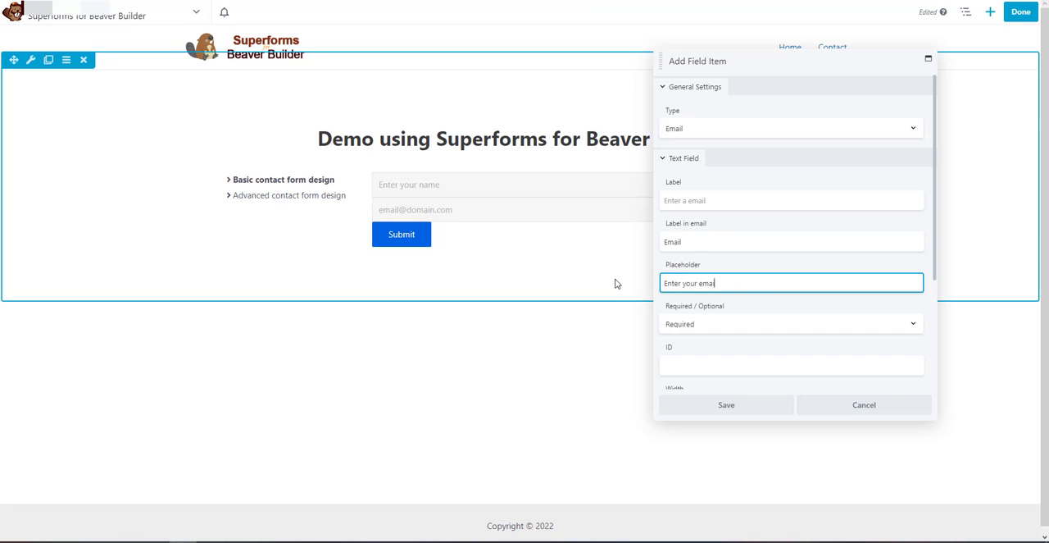
pyautogui.write('l')
pyautogui.click(681, 324)
pyautogui.click(681, 342)
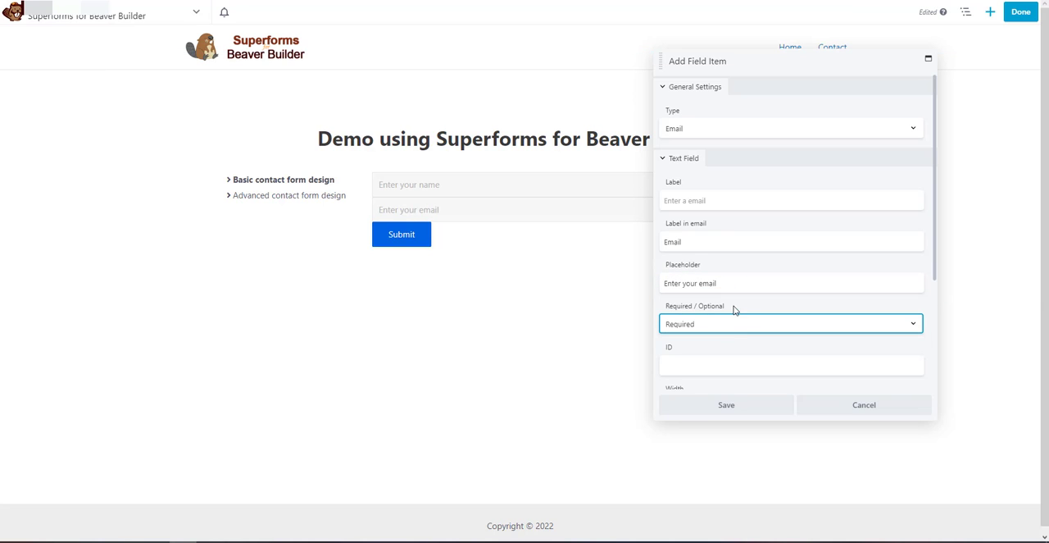
# Set the email field's width to 50% and save it with the settings panel docked beside the page
pyautogui.scroll(-2, 738, 290)
pyautogui.scroll(-1, 738, 290)
pyautogui.click(721, 249)
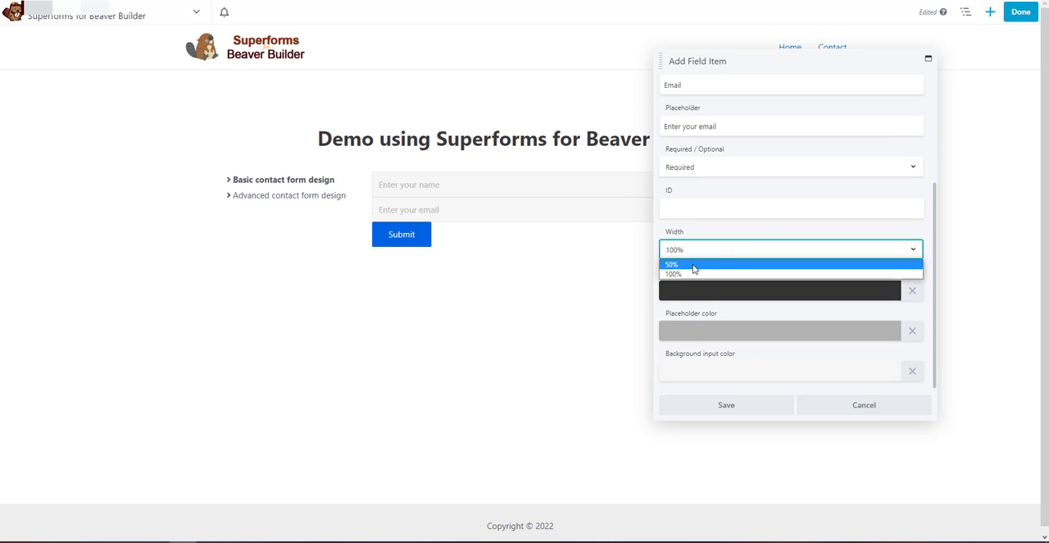
pyautogui.click(696, 268)
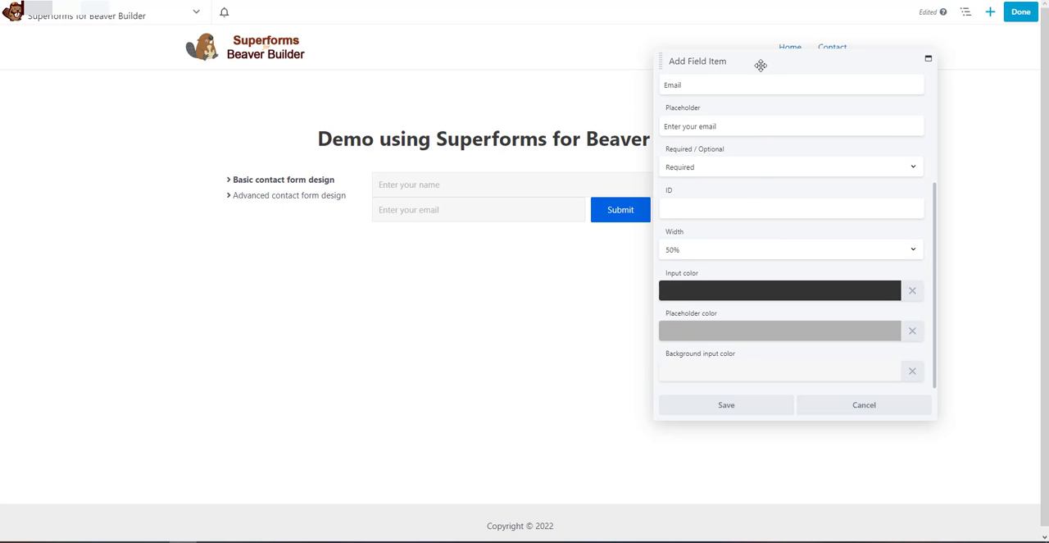
pyautogui.moveTo(759, 65); pyautogui.dragTo(1046, 117)
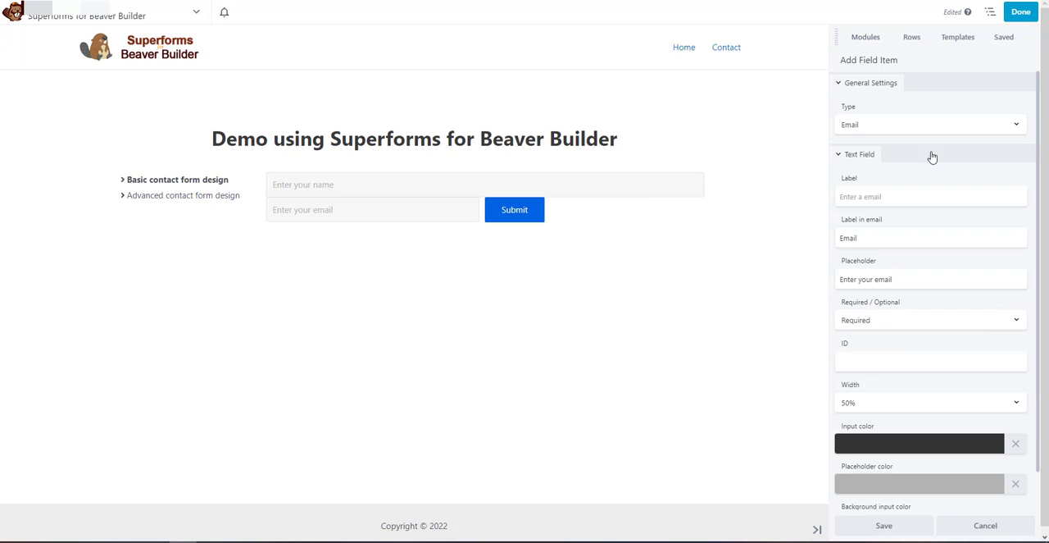
pyautogui.click(877, 522)
# Add a third form field of type Tel with the placeholder "Enter your phone number"
pyautogui.click(875, 215)
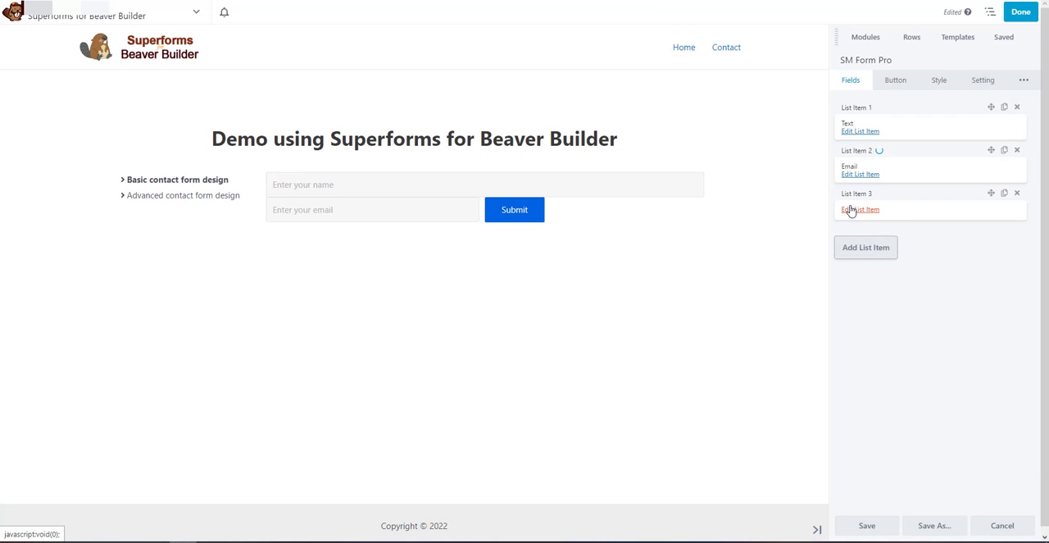
pyautogui.click(852, 210)
pyautogui.click(897, 124)
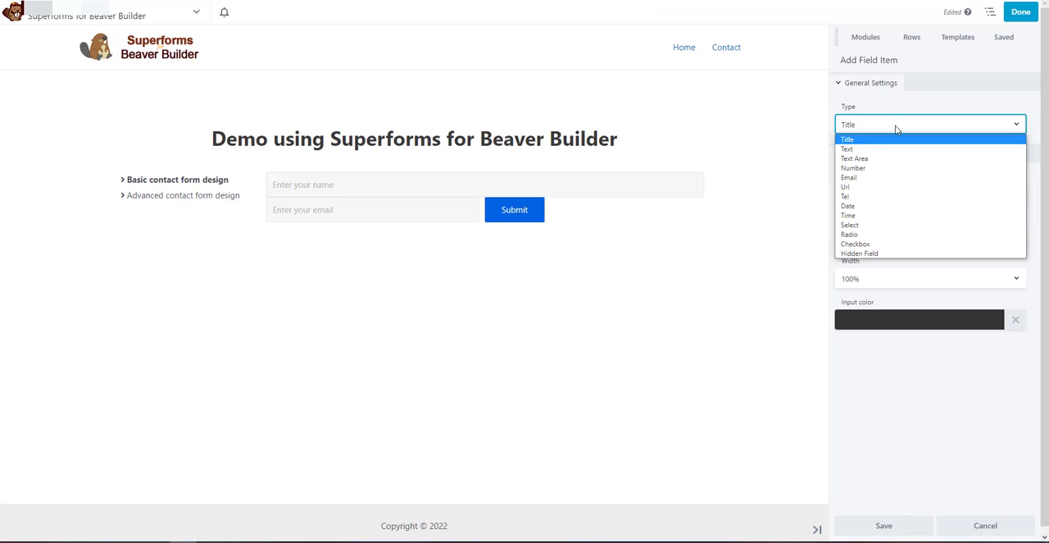
pyautogui.click(862, 197)
pyautogui.doubleClick(862, 235)
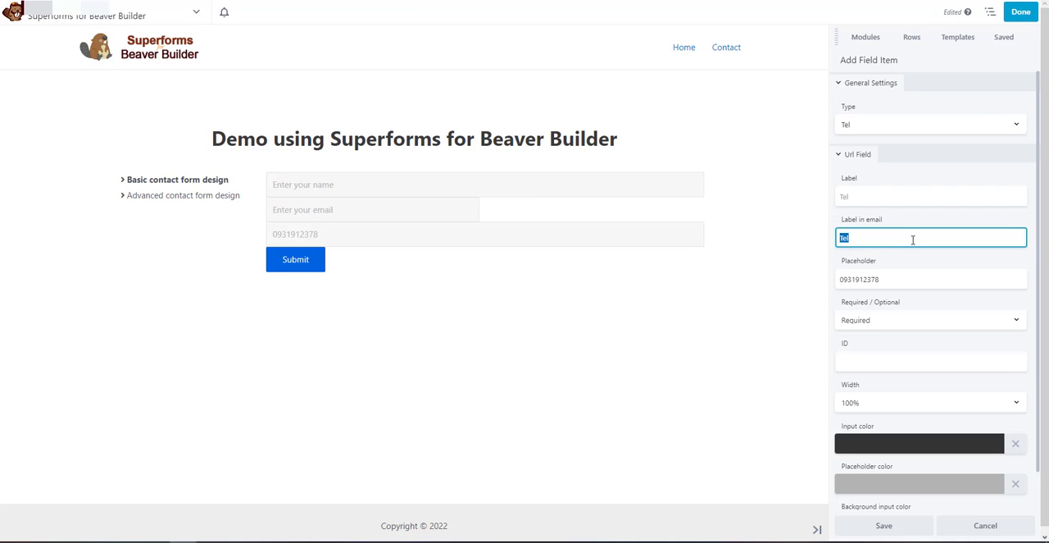
pyautogui.press('Tab')
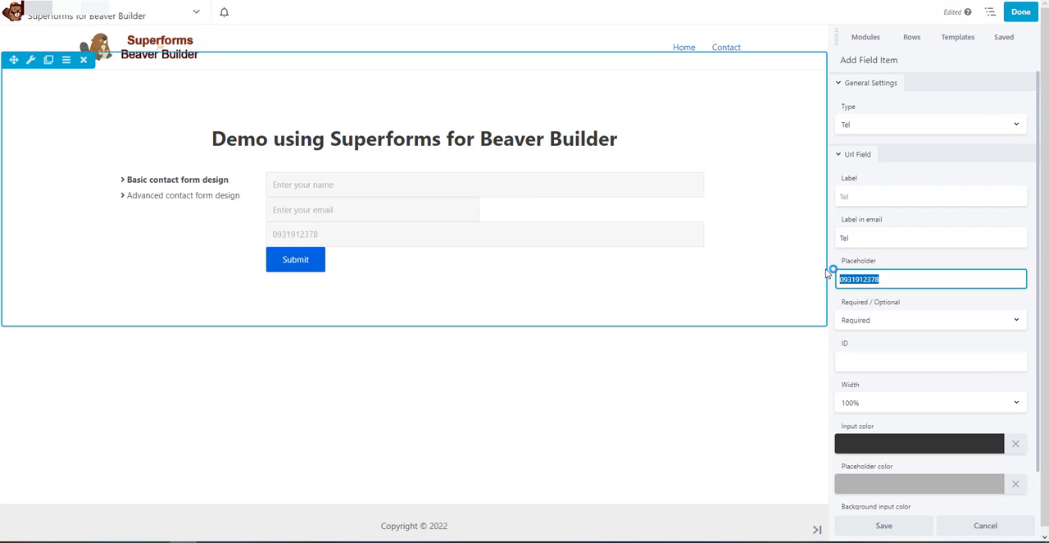
pyautogui.write('Enter your phone number')
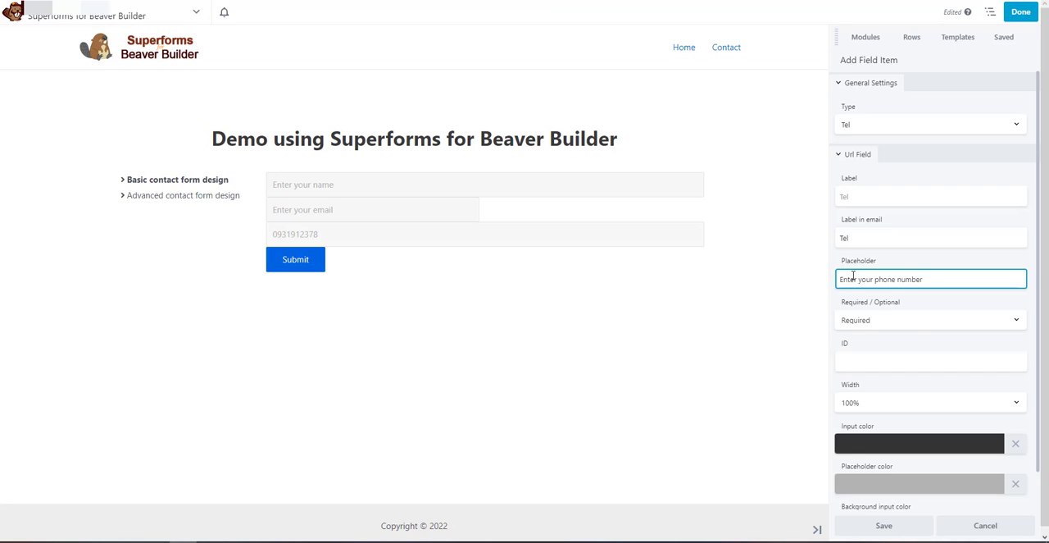
# Set the phone field's width to 50% and save the field
pyautogui.click(888, 399)
pyautogui.click(877, 423)
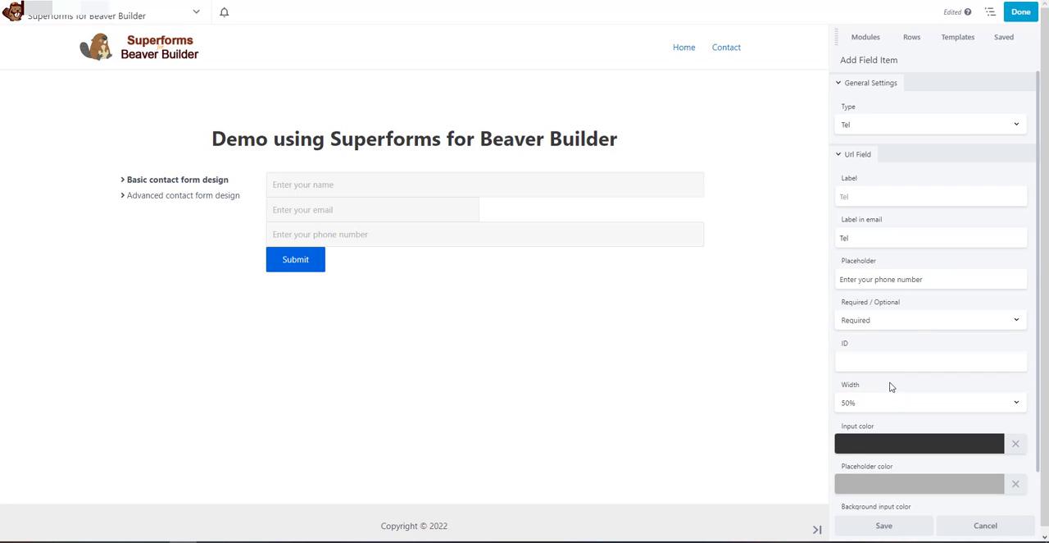
pyautogui.scroll(-1, 882, 509)
pyautogui.click(883, 525)
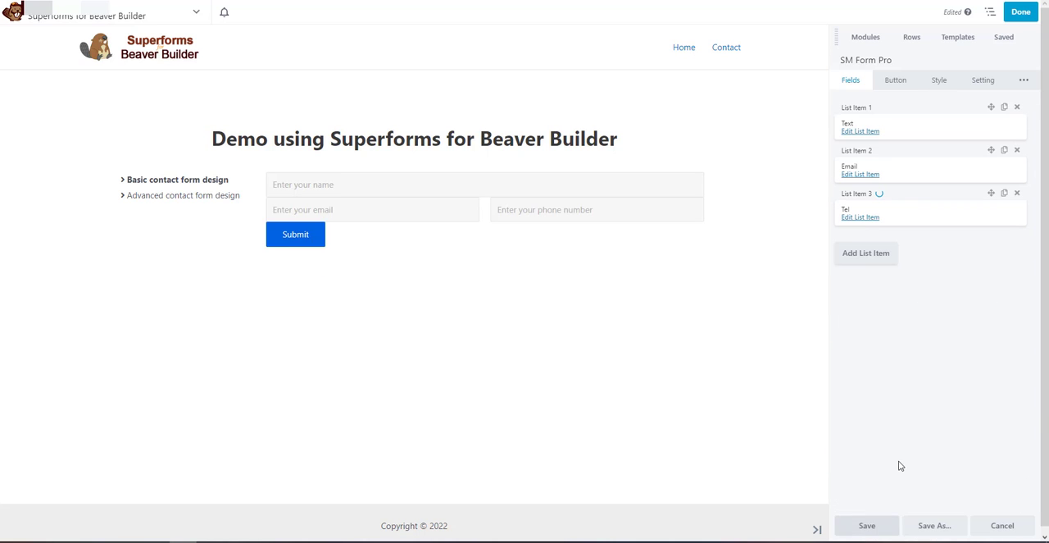
# Add a fourth form field and set its type to Text Area
pyautogui.click(869, 253)
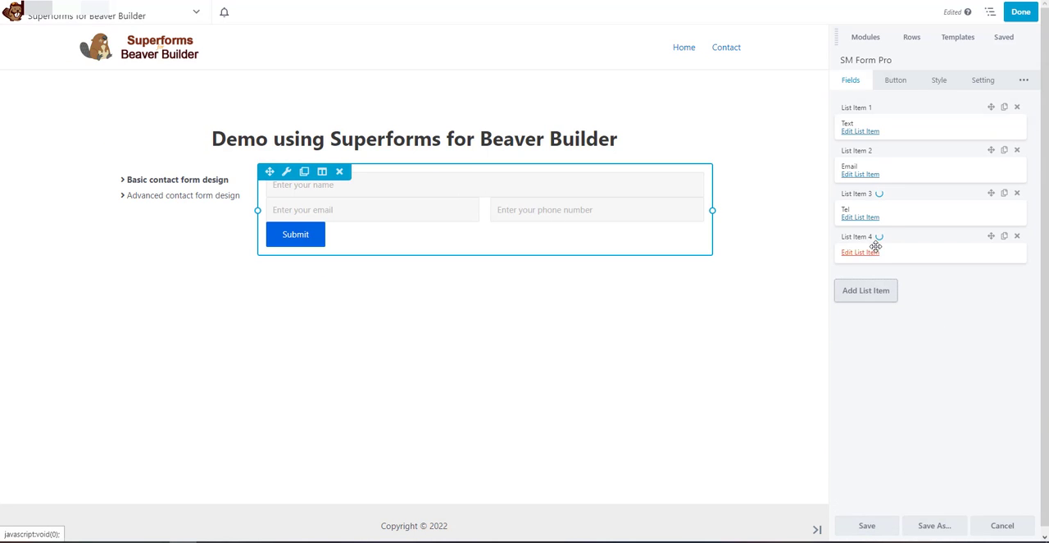
pyautogui.click(845, 254)
pyautogui.click(860, 128)
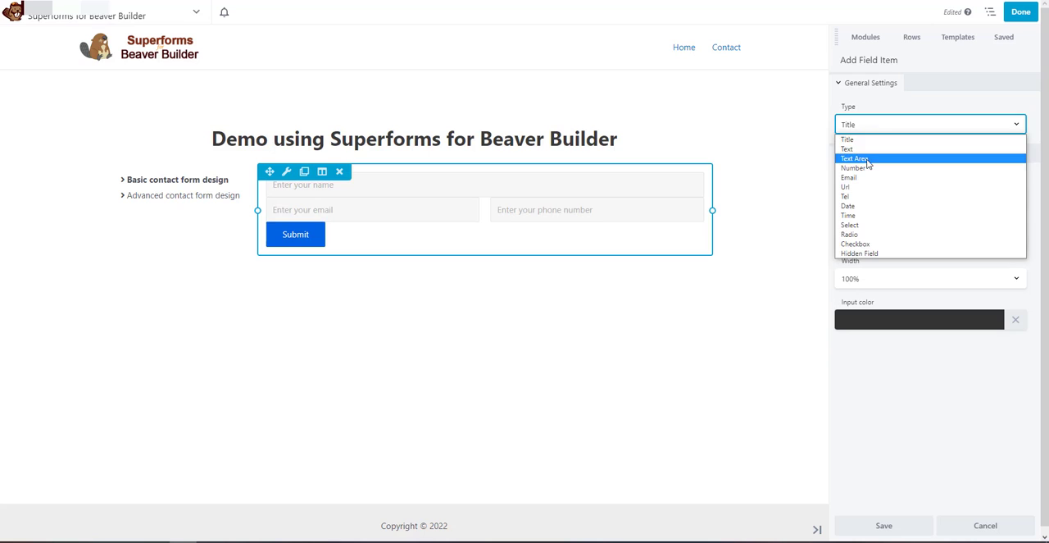
pyautogui.click(893, 162)
# Set the text area's email label to "Content" and its placeholder to "Mail content..."
pyautogui.doubleClick(877, 238)
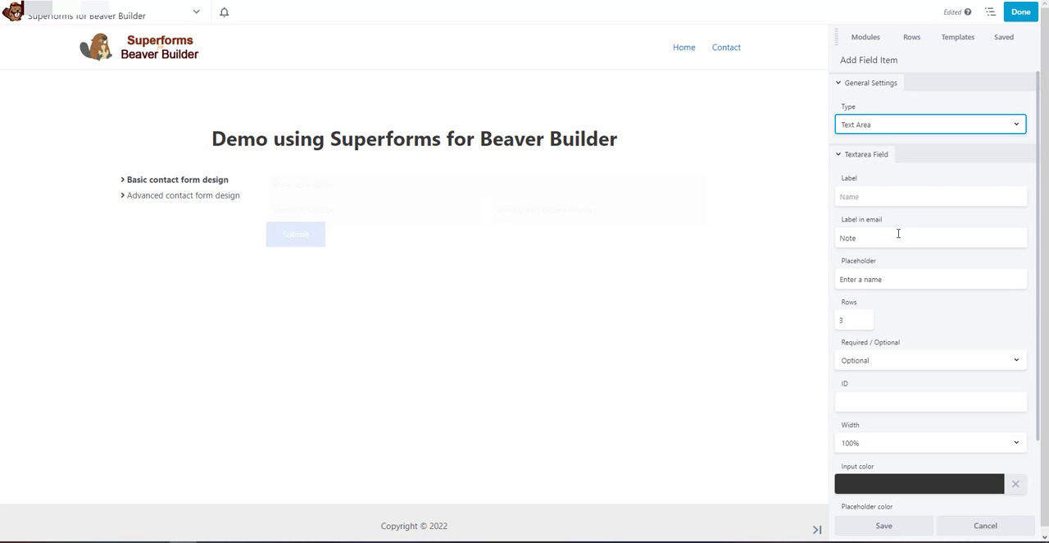
pyautogui.write('Cont')
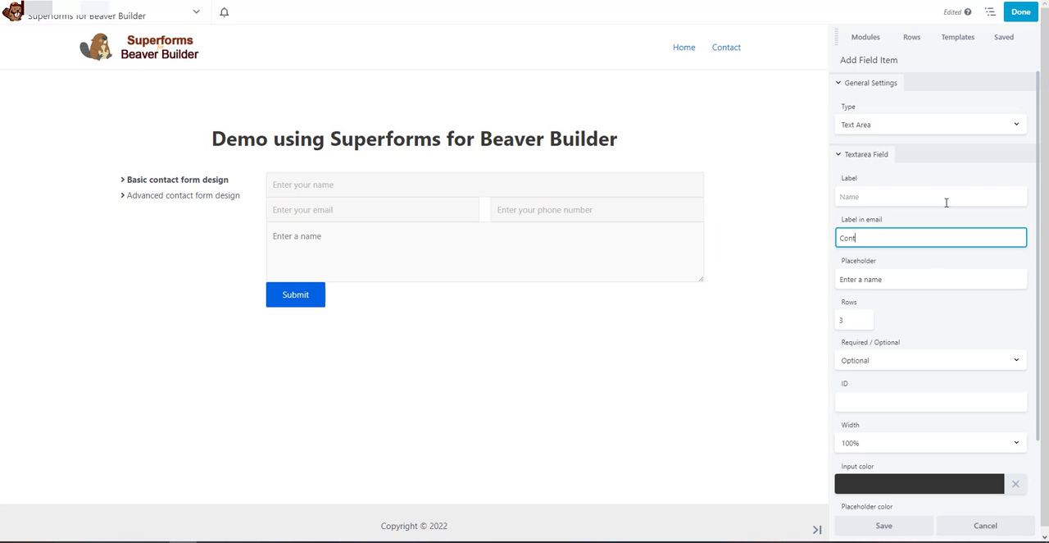
pyautogui.write('ent')
pyautogui.tripleClick(891, 278)
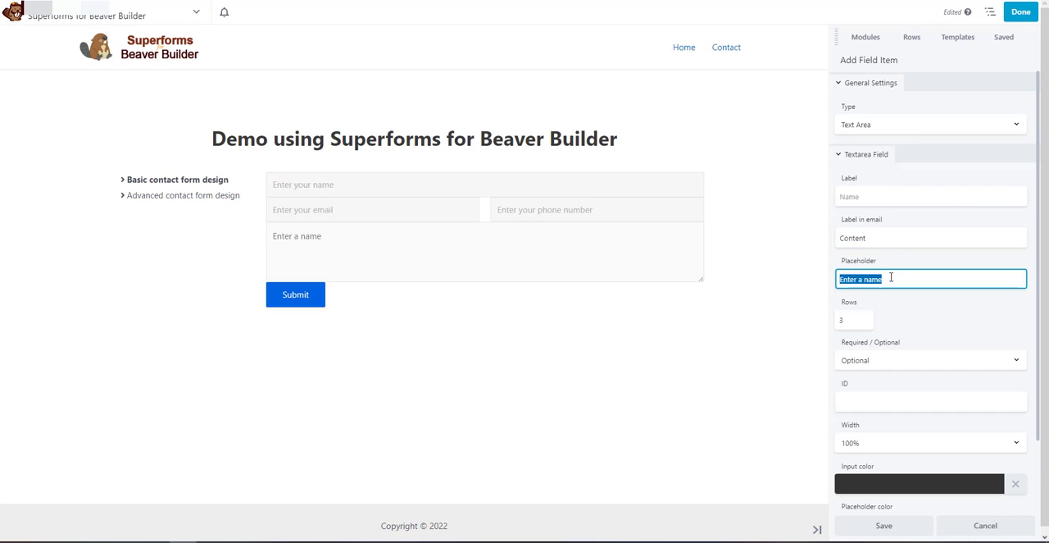
pyautogui.press('BackSpace')
pyautogui.write('Mail content...')
# Make the text area field Required and save it
pyautogui.click(913, 361)
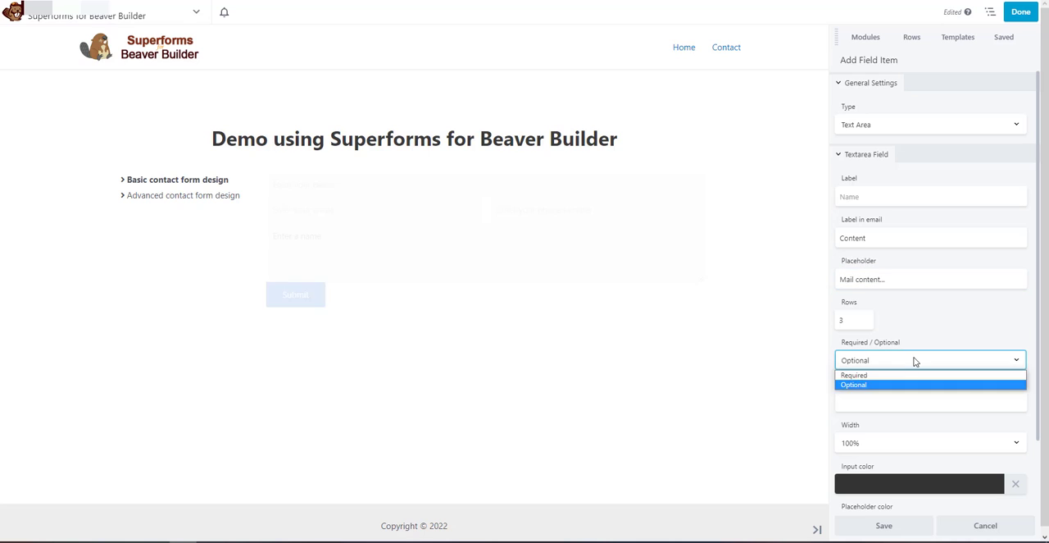
pyautogui.click(874, 374)
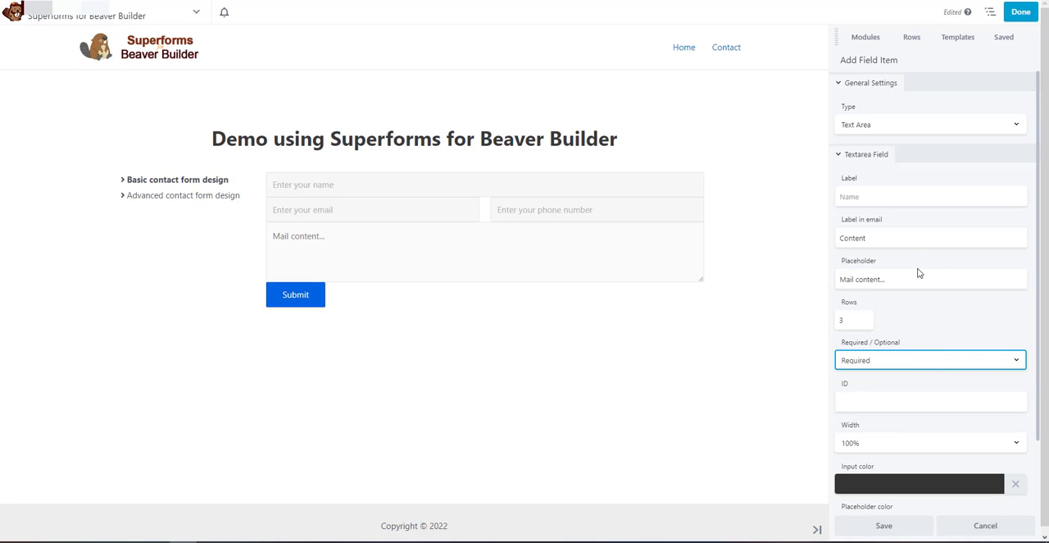
pyautogui.click(853, 525)
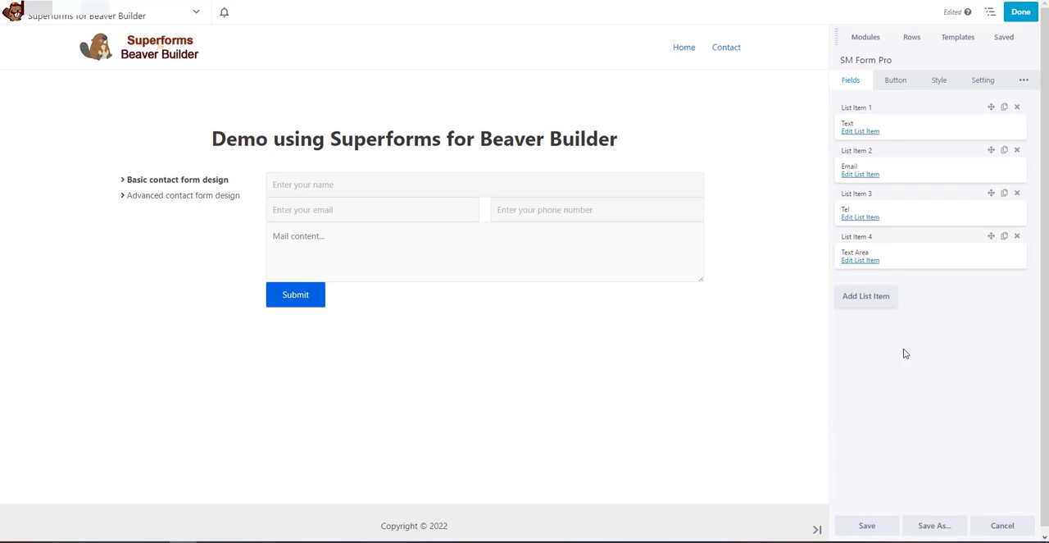
# Change the submit button's label to "SUBMIT NOW"
pyautogui.click(885, 82)
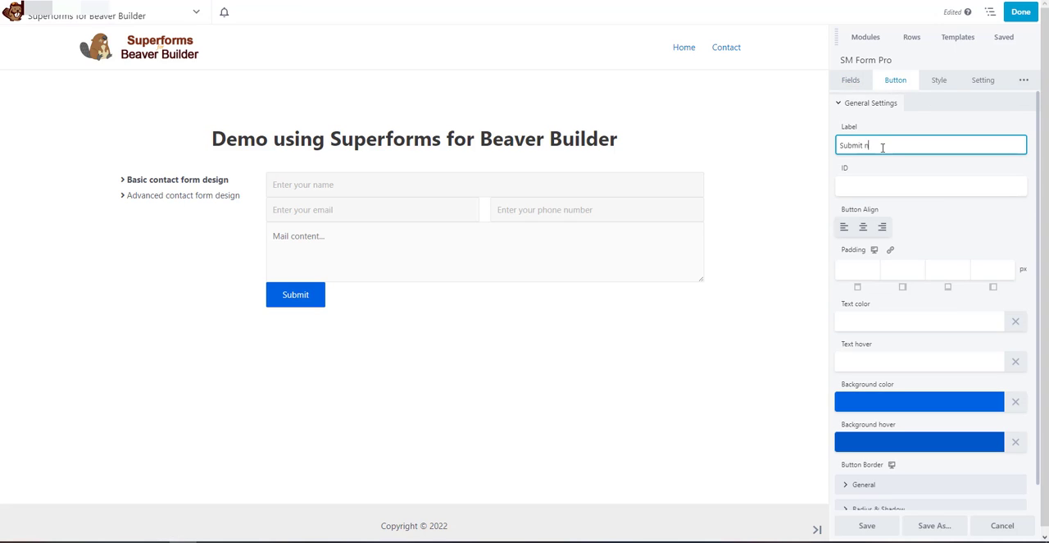
pyautogui.hotkey('ctrl', 'a')
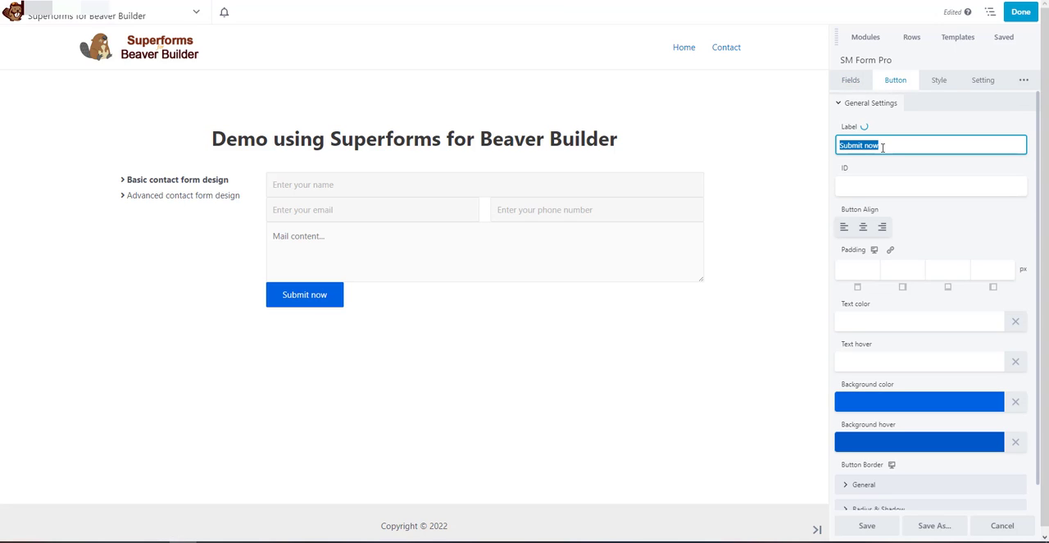
pyautogui.write('SUBMIT NOW')
pyautogui.click(907, 171)
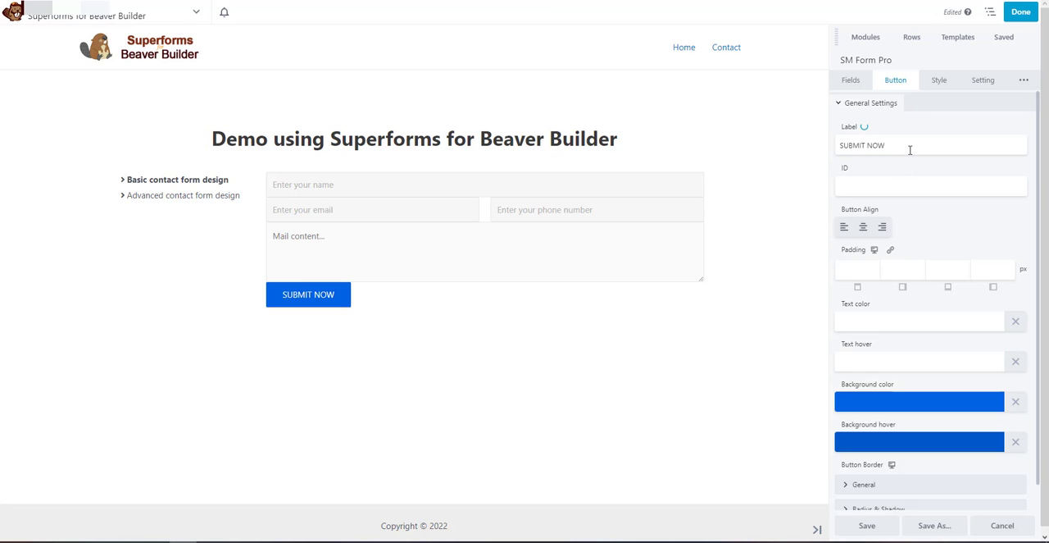
# Set the button's background color to #000000 and its background hover color to fully transparent, rgba(17,0,0,0)
pyautogui.click(904, 400)
pyautogui.moveTo(917, 270); pyautogui.dragTo(807, 358)
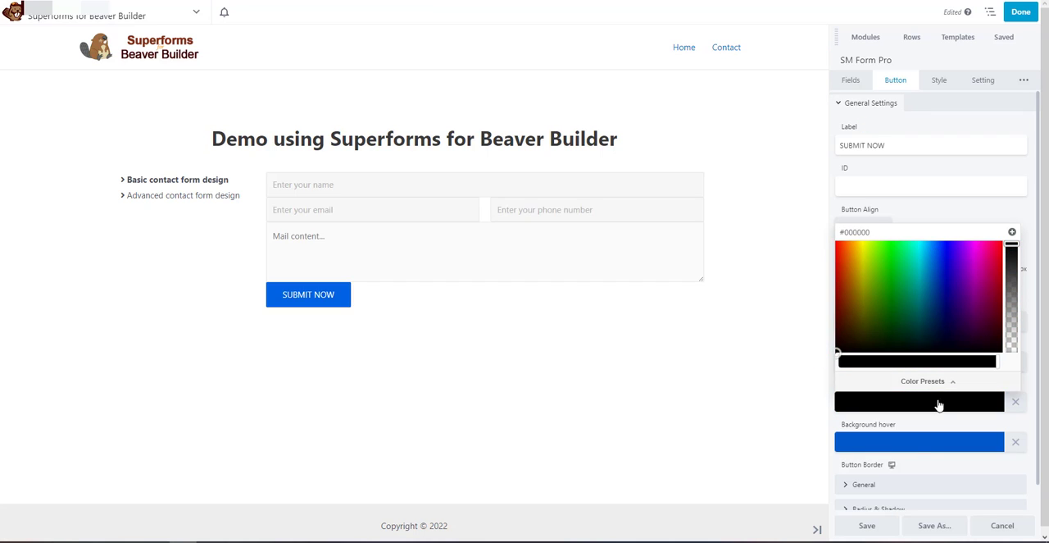
pyautogui.click(908, 443)
pyautogui.moveTo(887, 377); pyautogui.dragTo(816, 401)
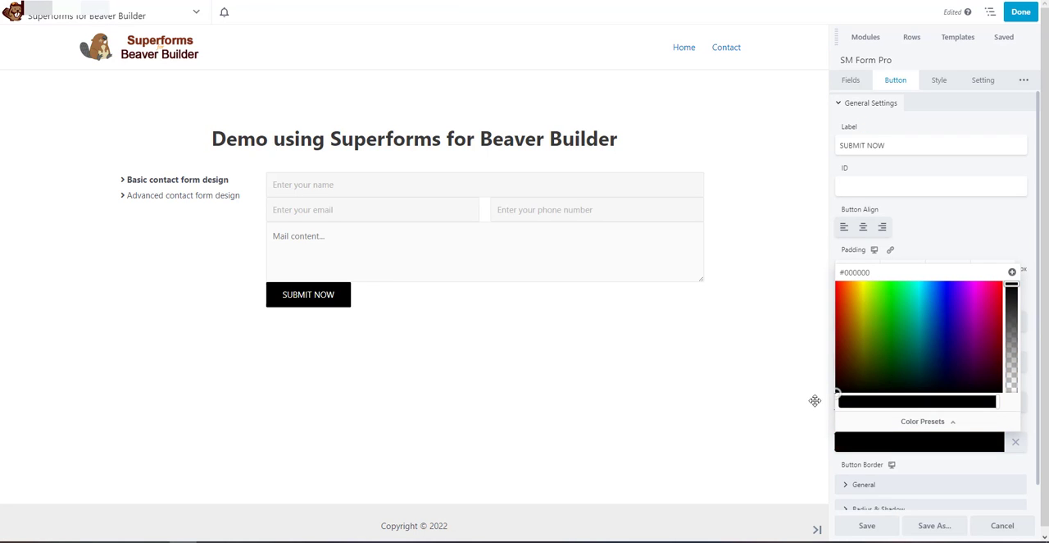
pyautogui.moveTo(1011, 284); pyautogui.dragTo(1012, 407)
pyautogui.moveTo(853, 387); pyautogui.dragTo(831, 384)
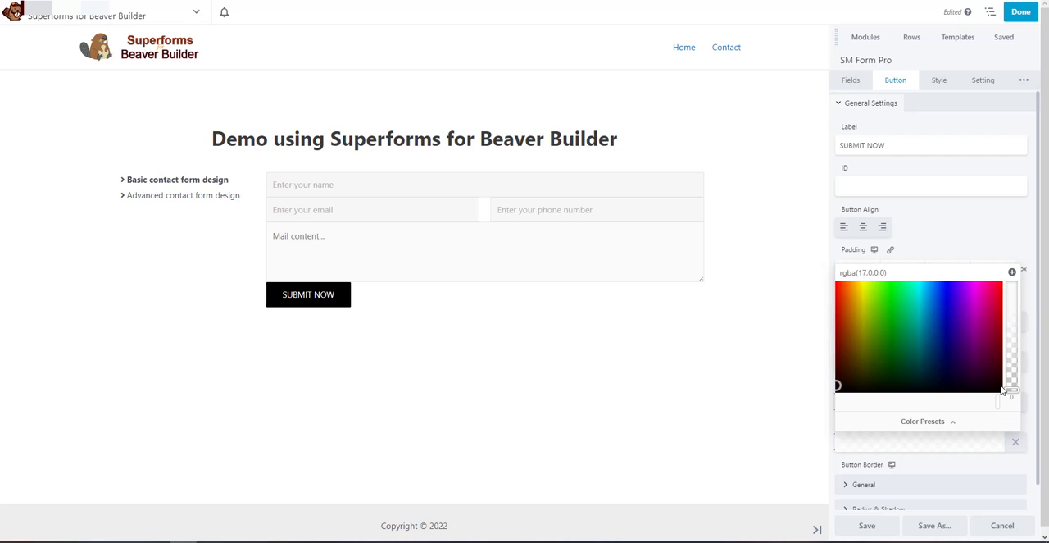
# Set the submit button's background hover color to fully opaque dark gray, #2b2b2b
pyautogui.moveTo(1011, 389); pyautogui.dragTo(1012, 279)
pyautogui.moveTo(996, 401); pyautogui.dragTo(788, 401)
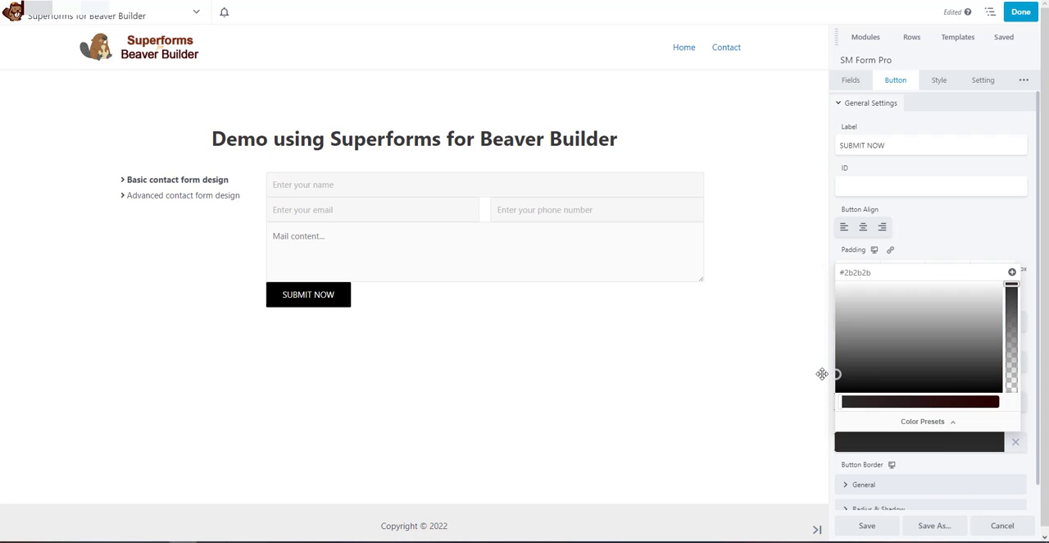
pyautogui.click(823, 373)
pyautogui.scroll(-1, 960, 398)
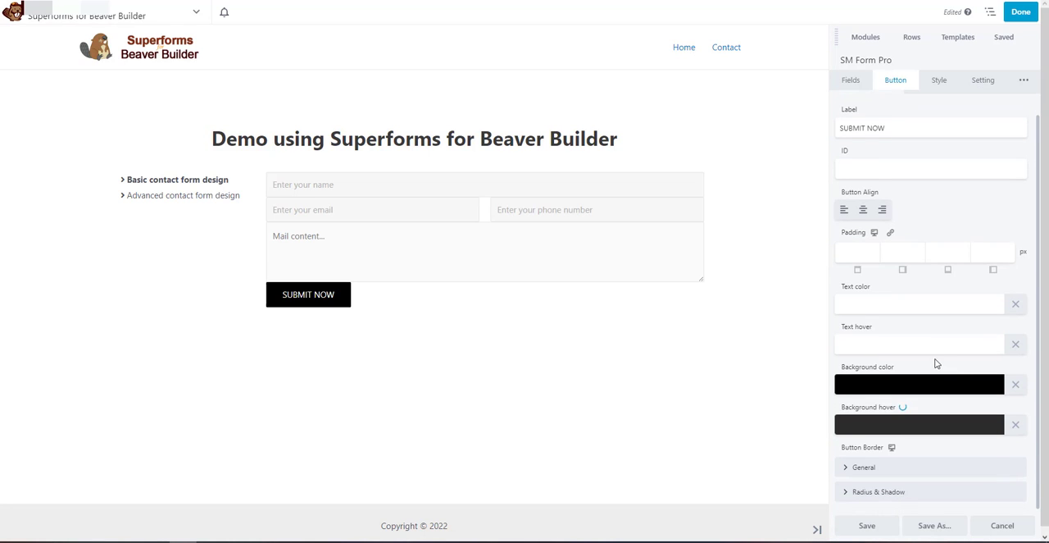
# Set the bottom margin in the form's size and space styling to 20 px
pyautogui.scroll(1, 936, 360)
pyautogui.click(944, 91)
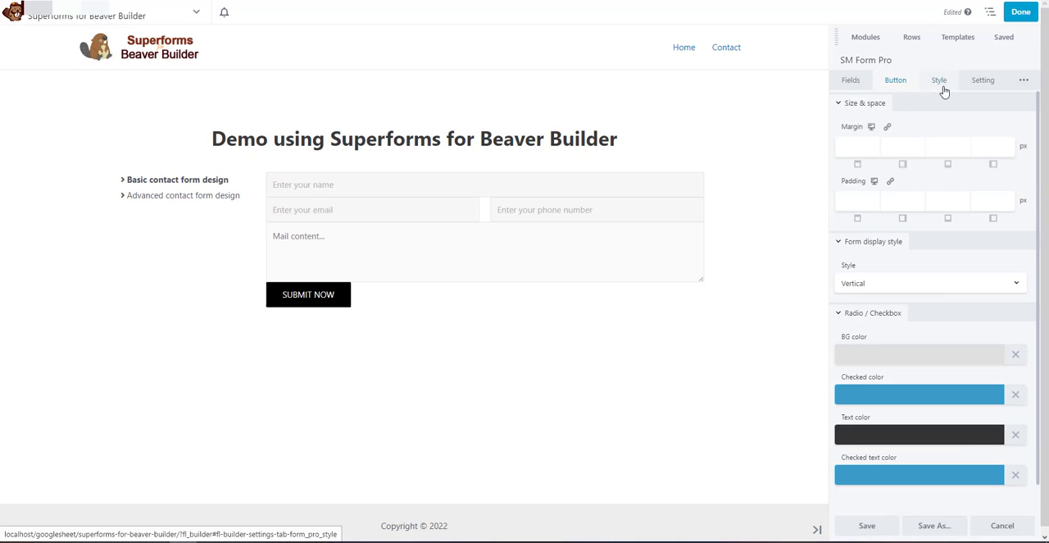
pyautogui.click(939, 145)
pyautogui.moveTo(845, 181); pyautogui.dragTo(912, 191)
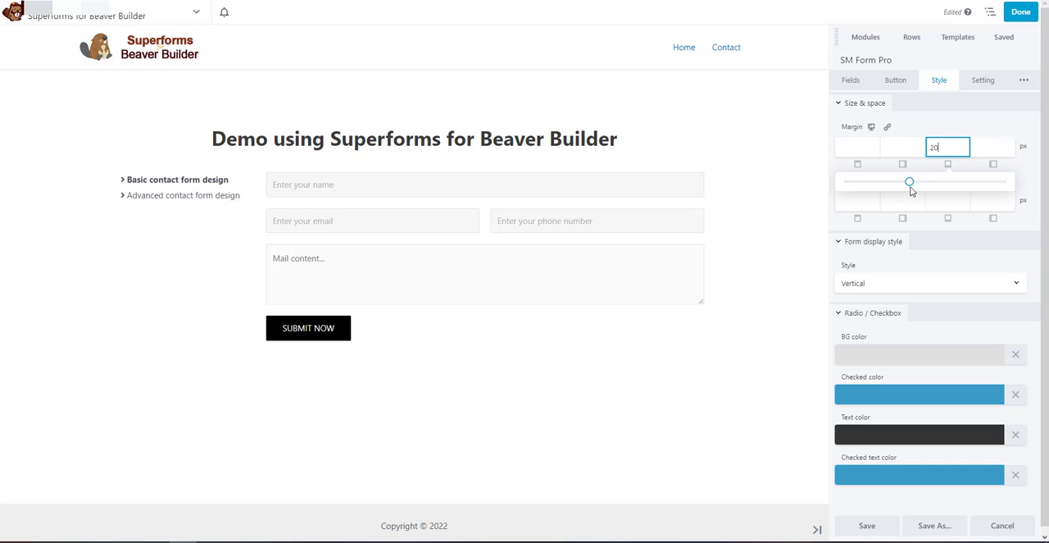
pyautogui.click(931, 221)
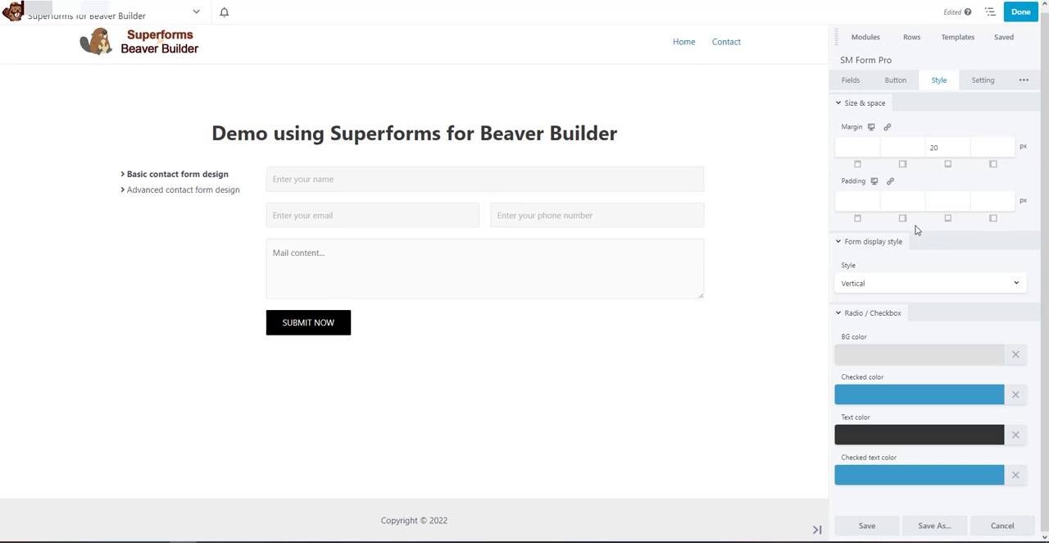
# Configure the form to send its data to email and show a notification after sending
pyautogui.click(981, 82)
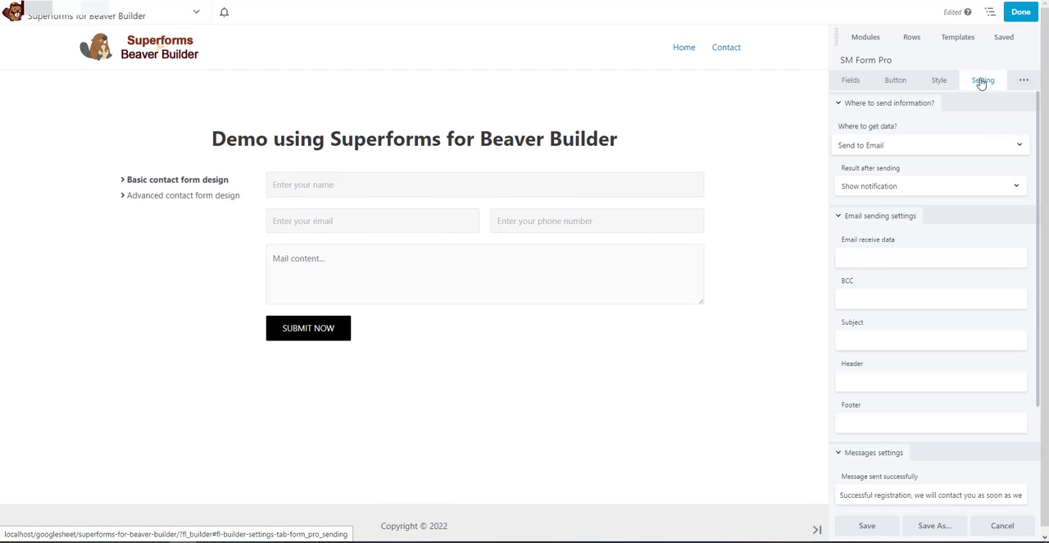
pyautogui.click(895, 145)
pyautogui.click(886, 152)
pyautogui.click(881, 187)
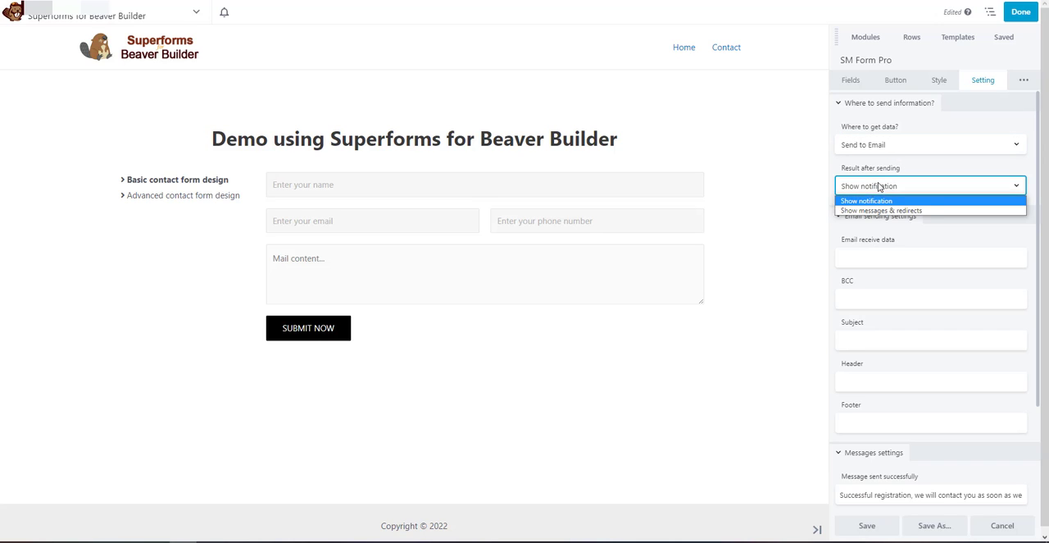
pyautogui.click(908, 204)
# Enter the recipient's e-mail address for receiving the form data and leave BCC empty
pyautogui.click(886, 255)
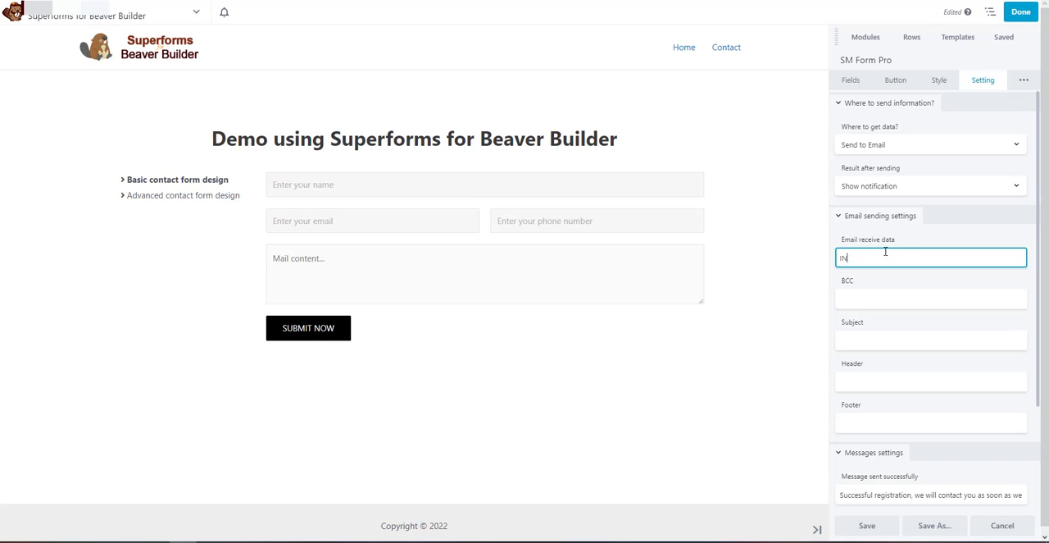
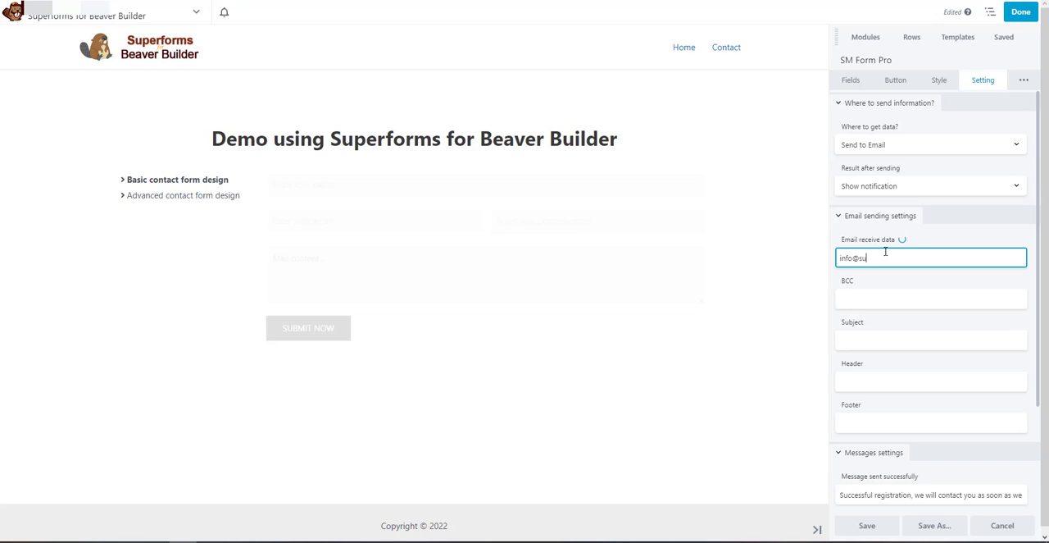
pyautogui.click(910, 300)
# Set the notification email's subject to "Customer" and its header to "Body"
pyautogui.click(881, 344)
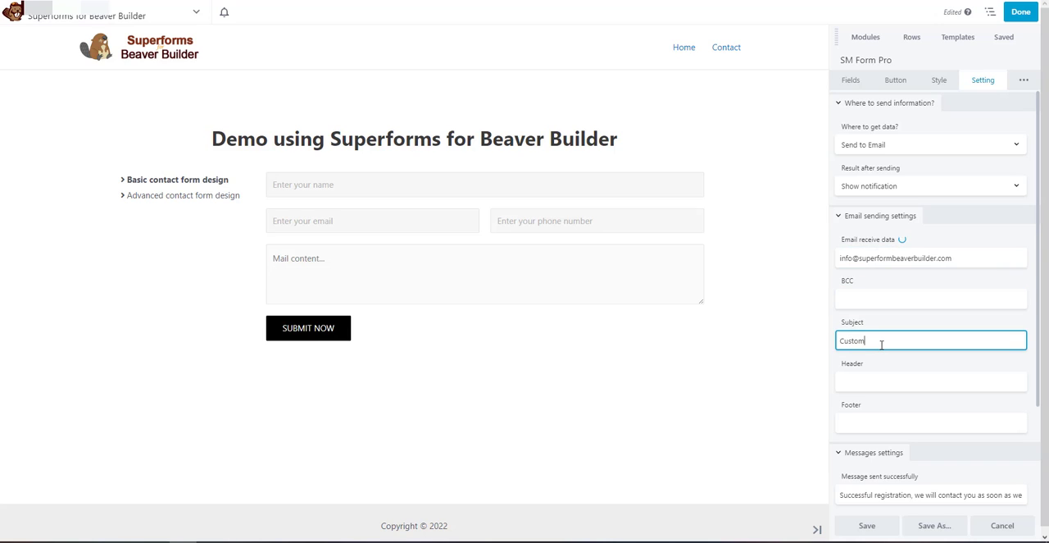
pyautogui.click(889, 378)
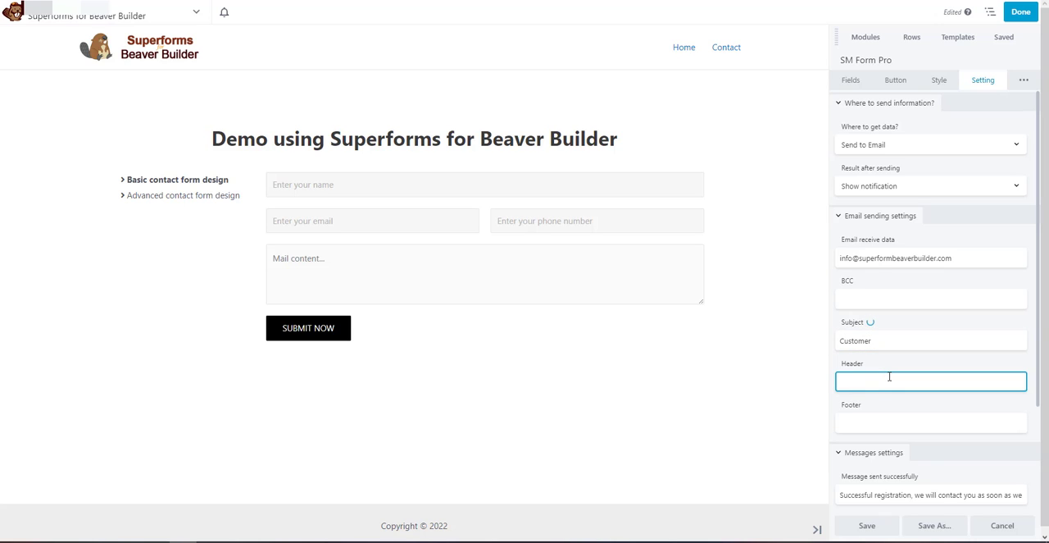
pyautogui.write('Body')
# Set the email footer to "Mail send from website domain.com"
pyautogui.click(872, 424)
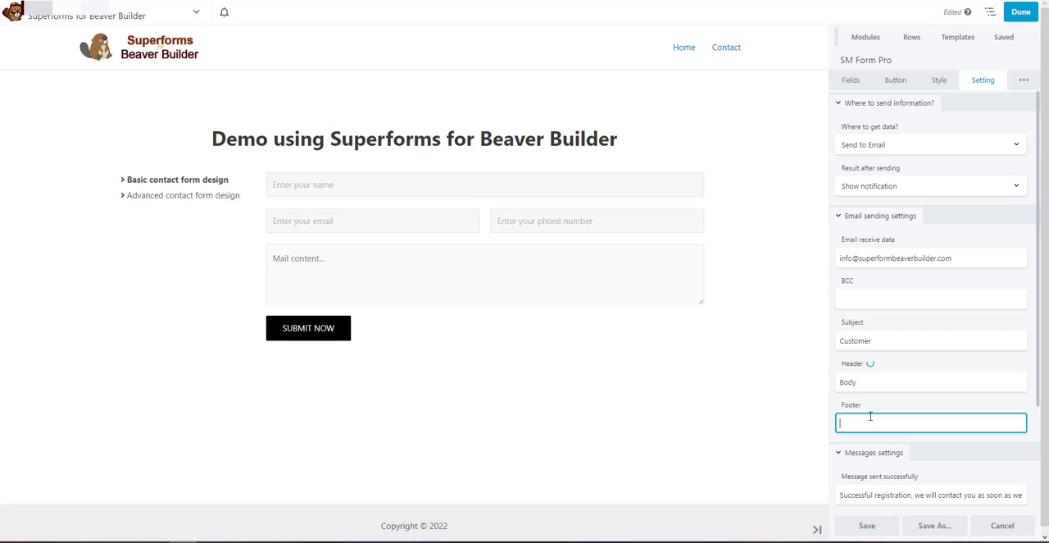
pyautogui.write('Mail send from website s')
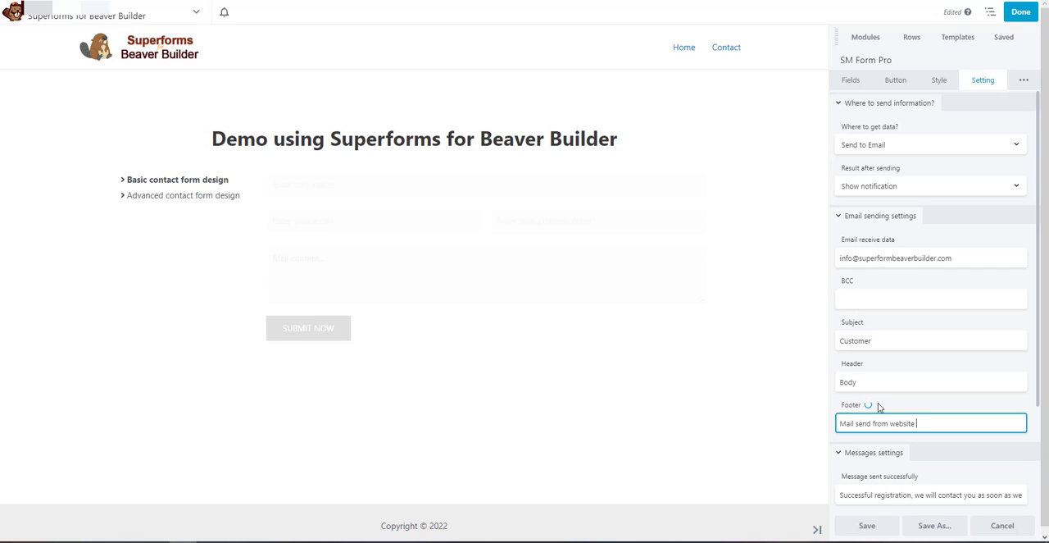
pyautogui.write('uperform')
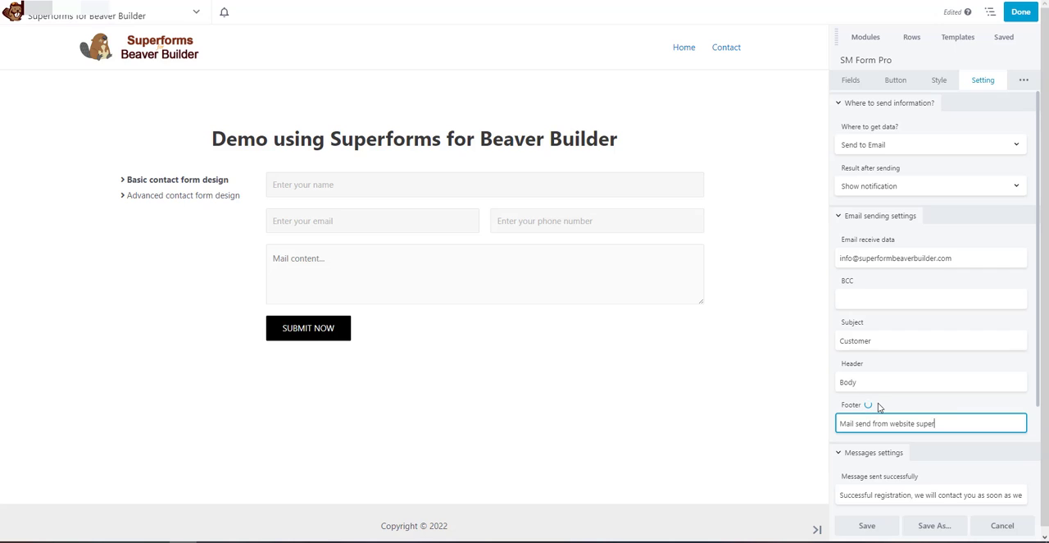
pyautogui.press('BackSpace')
pyautogui.press('BackSpace')
pyautogui.press('BackSpace')
pyautogui.press('BackSpace')
pyautogui.press('BackSpace')
pyautogui.press('BackSpace')
pyautogui.press('BackSpace')
pyautogui.press('BackSpace')
pyautogui.press('BackSpace')
pyautogui.write('domain.com')
# Review the form's success, error, mandatory-entry and wrong-email-format message texts
pyautogui.scroll(-2, 935, 377)
pyautogui.moveTo(894, 492); pyautogui.dragTo(915, 492)
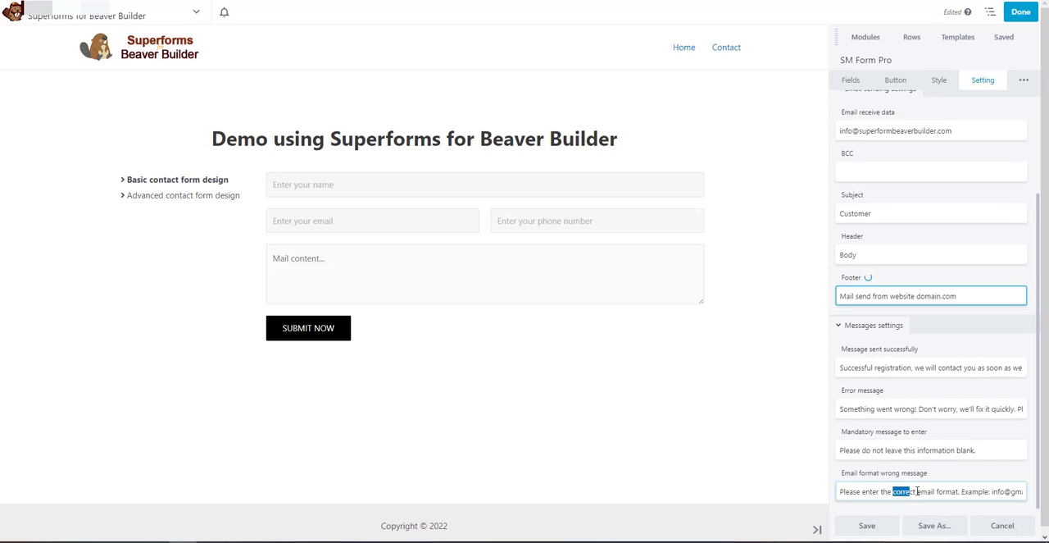
pyautogui.moveTo(918, 450); pyautogui.dragTo(939, 450)
pyautogui.moveTo(929, 409); pyautogui.dragTo(954, 408)
pyautogui.moveTo(844, 368); pyautogui.dragTo(937, 368)
pyautogui.click(978, 346)
pyautogui.scroll(2, 977, 341)
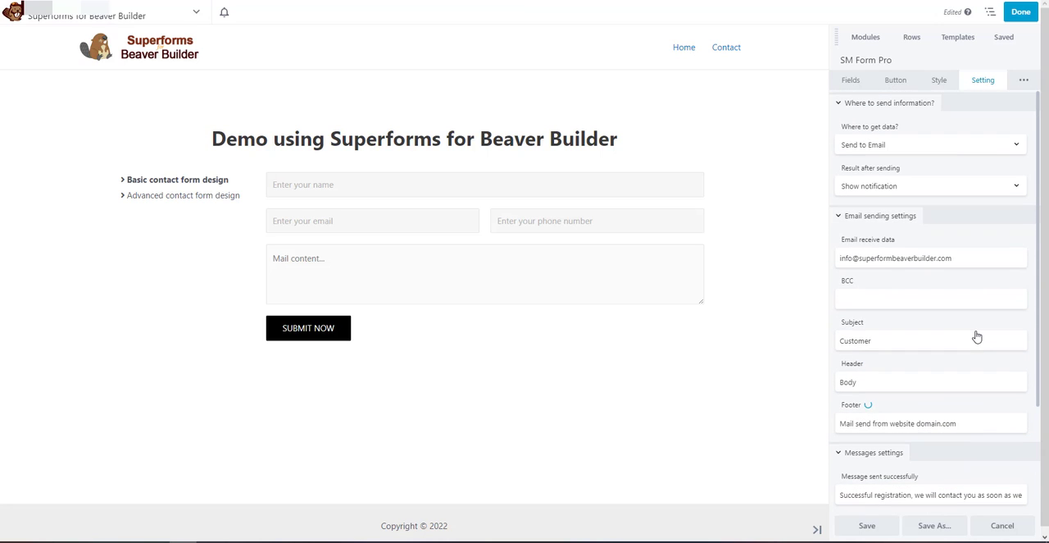
# Save the form module's settings and publish the page
pyautogui.click(868, 527)
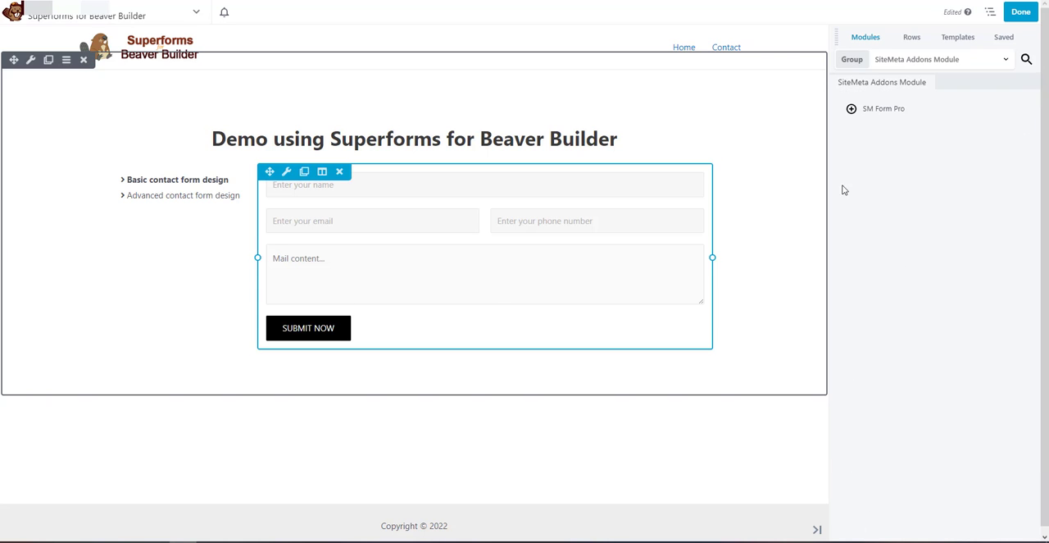
pyautogui.click(1020, 14)
pyautogui.click(988, 11)
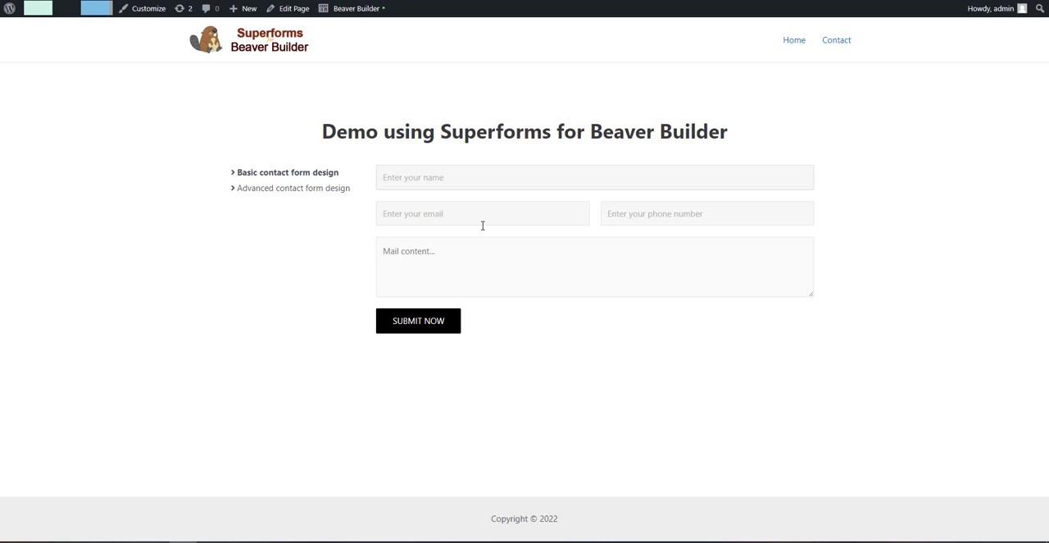
# Submit the published form empty and examine the validation messages under its fields
pyautogui.click(419, 325)
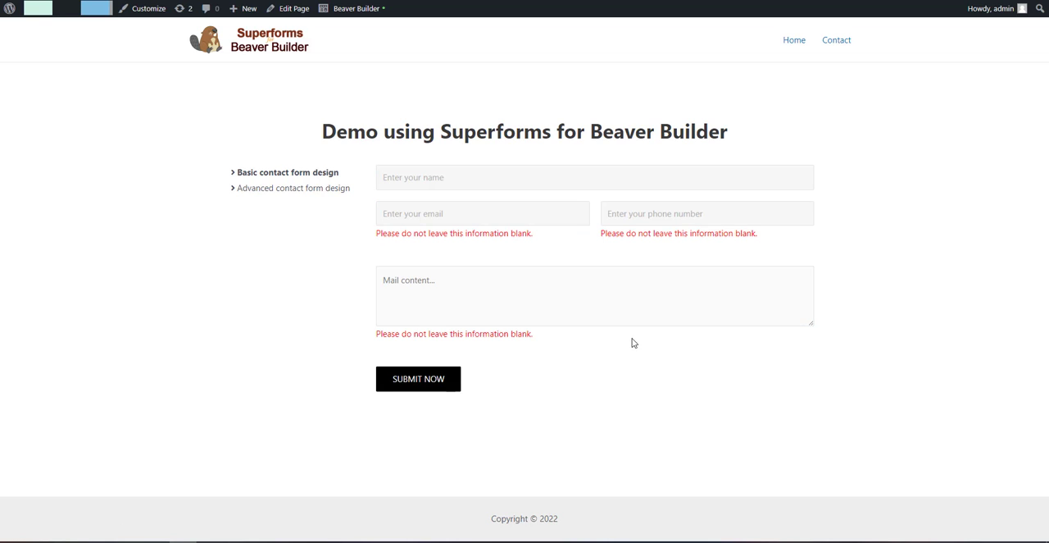
pyautogui.moveTo(378, 234); pyautogui.dragTo(499, 235)
pyautogui.moveTo(621, 235); pyautogui.dragTo(729, 235)
pyautogui.moveTo(386, 334); pyautogui.dragTo(469, 340)
pyautogui.click(618, 357)
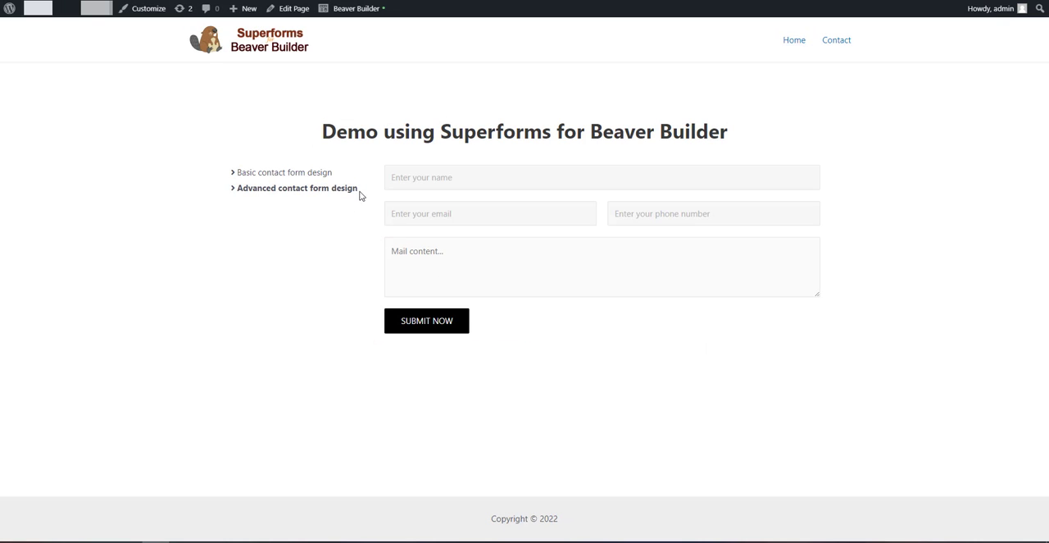
# Open the Advanced contact form design page in Beaver Builder and show the form module's list of fields
pyautogui.moveTo(359, 194); pyautogui.dragTo(237, 185)
pyautogui.click(283, 300)
pyautogui.click(356, 9)
pyautogui.click(471, 236)
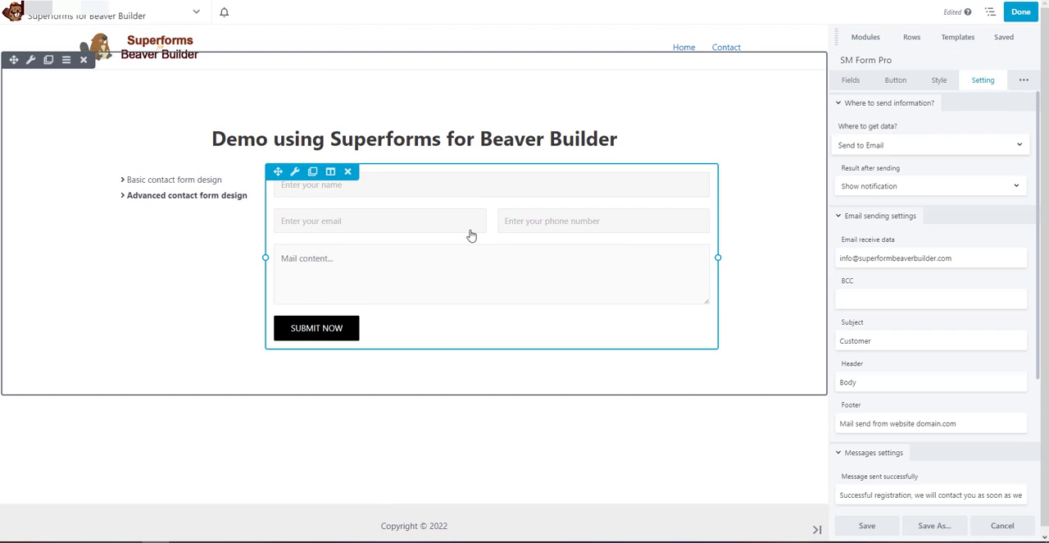
pyautogui.click(848, 84)
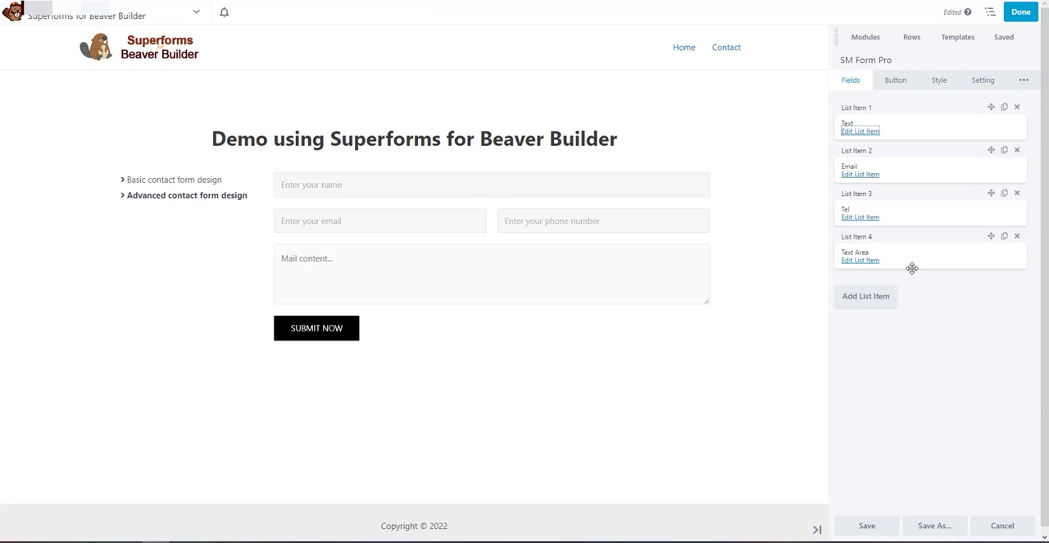
# Add a Radio field to the form with both its label and its email label set to "Sex"
pyautogui.click(867, 297)
pyautogui.click(860, 295)
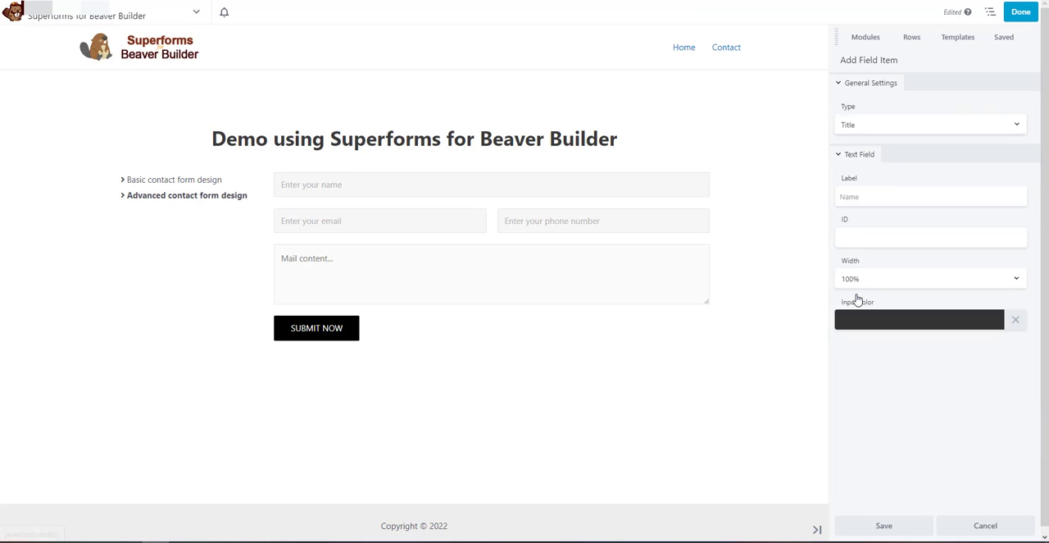
pyautogui.click(903, 123)
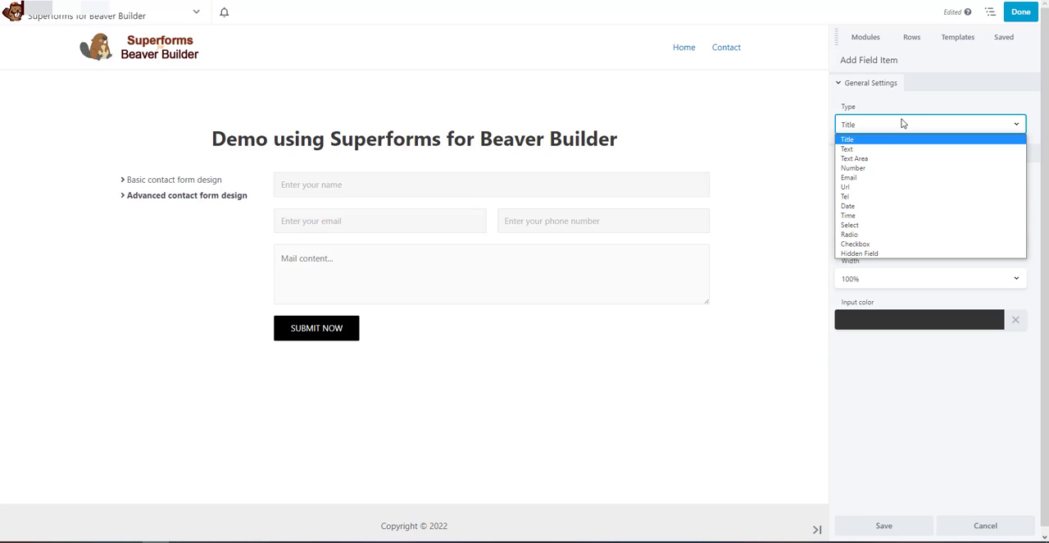
pyautogui.click(874, 235)
pyautogui.click(891, 194)
pyautogui.write('Sex')
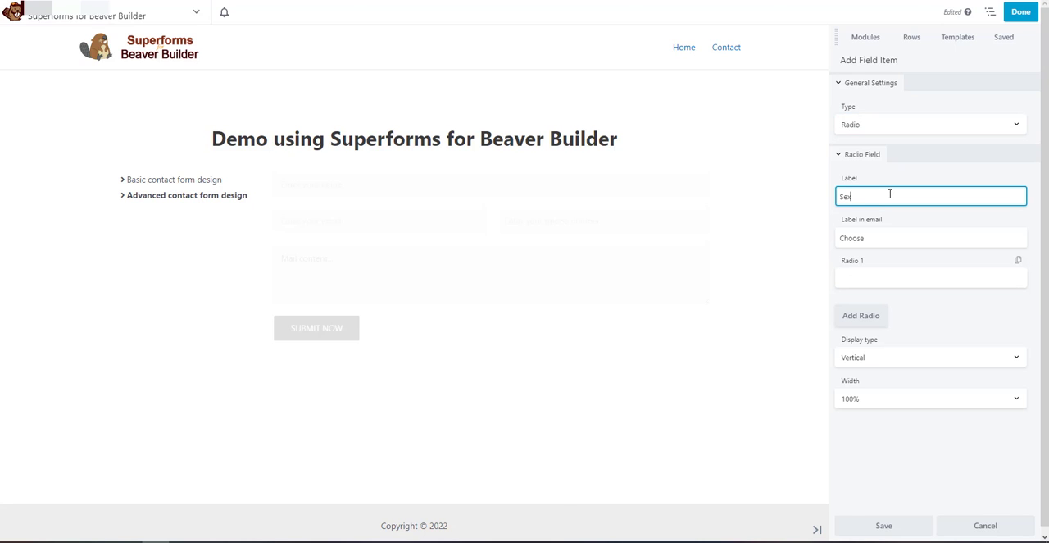
pyautogui.click(876, 239)
pyautogui.write('Sex')
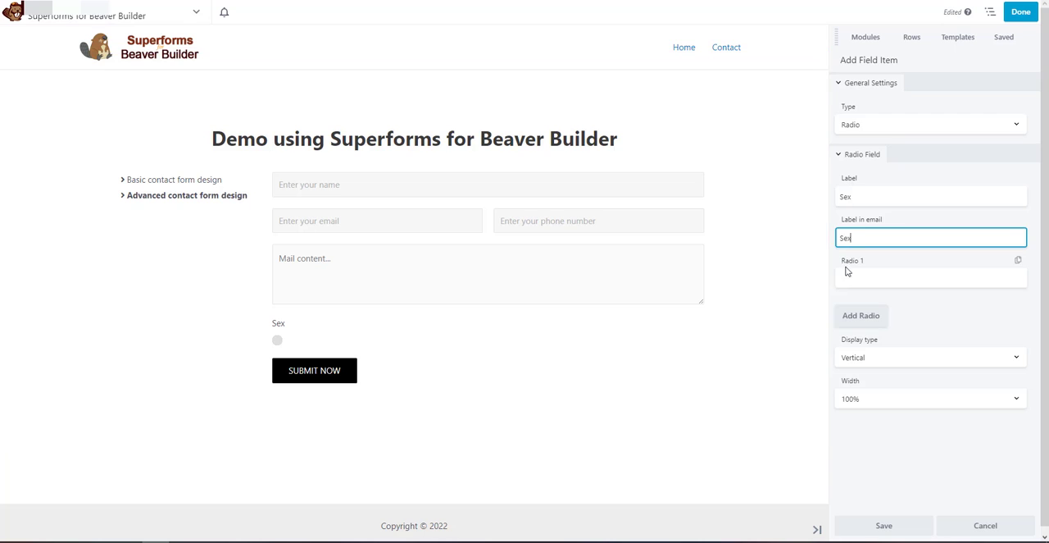
# Give the Sex radio field two options, "Male" and "Female"
pyautogui.click(882, 279)
pyautogui.write('Maie')
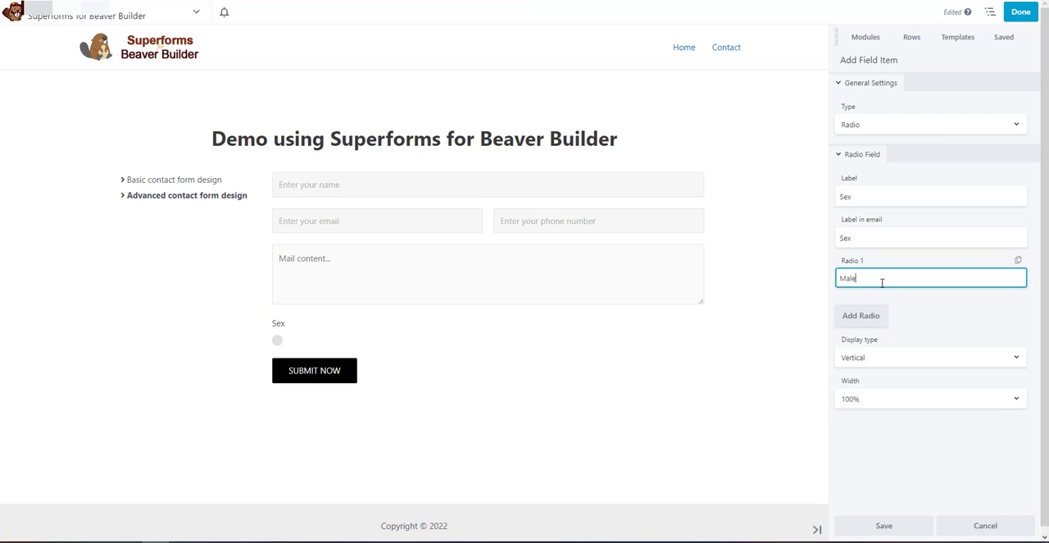
pyautogui.click(868, 313)
pyautogui.write('Female')
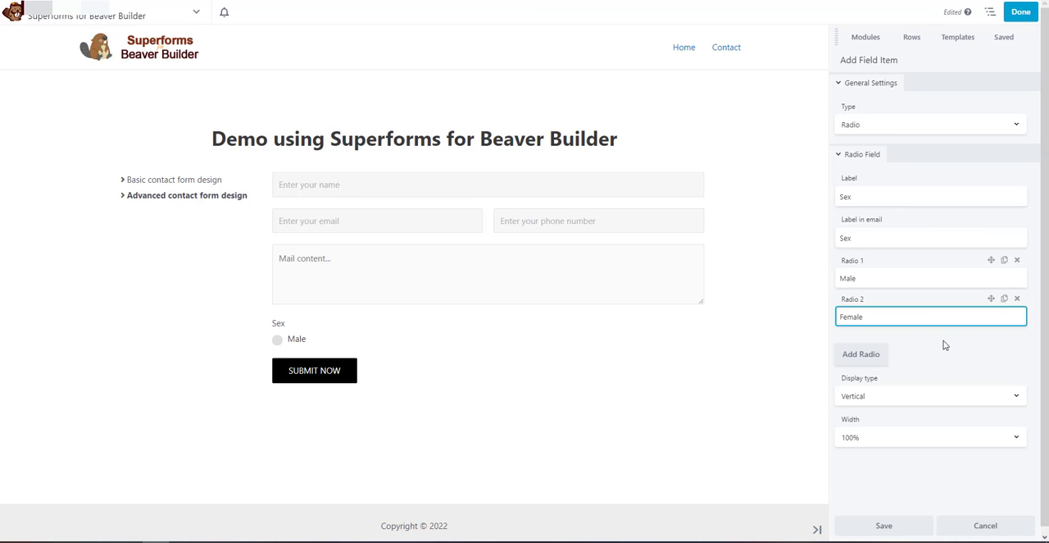
pyautogui.click(926, 345)
# Set the radio field's display type to Horizontal and save the field
pyautogui.click(895, 395)
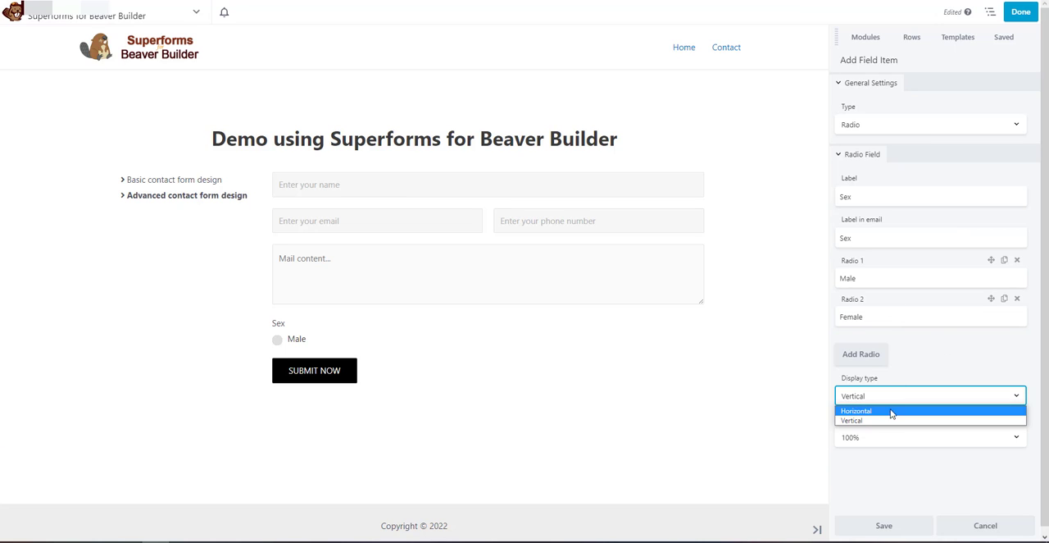
pyautogui.click(883, 413)
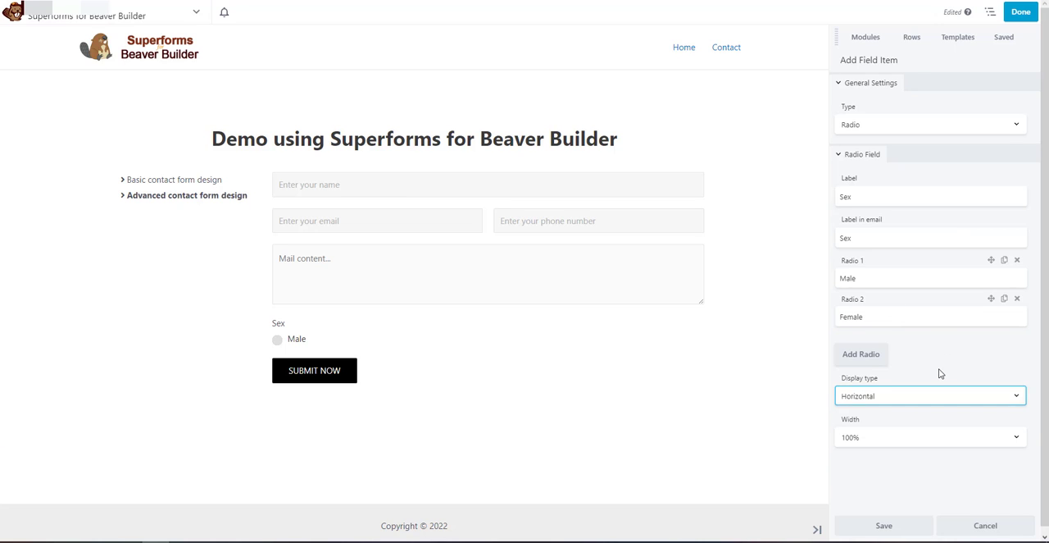
pyautogui.click(881, 525)
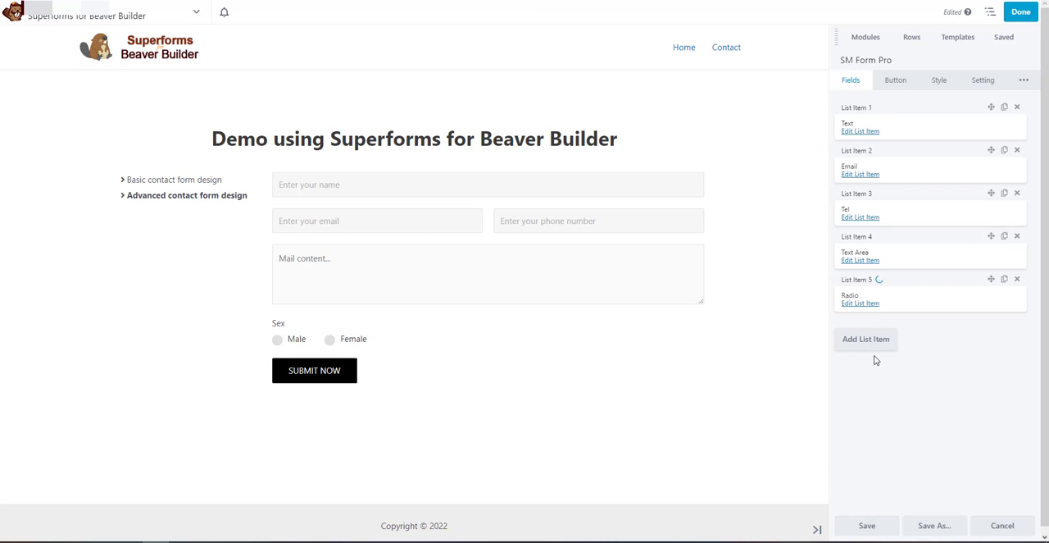
# Add a Number field to the form and set its email label to "Age"
pyautogui.click(871, 337)
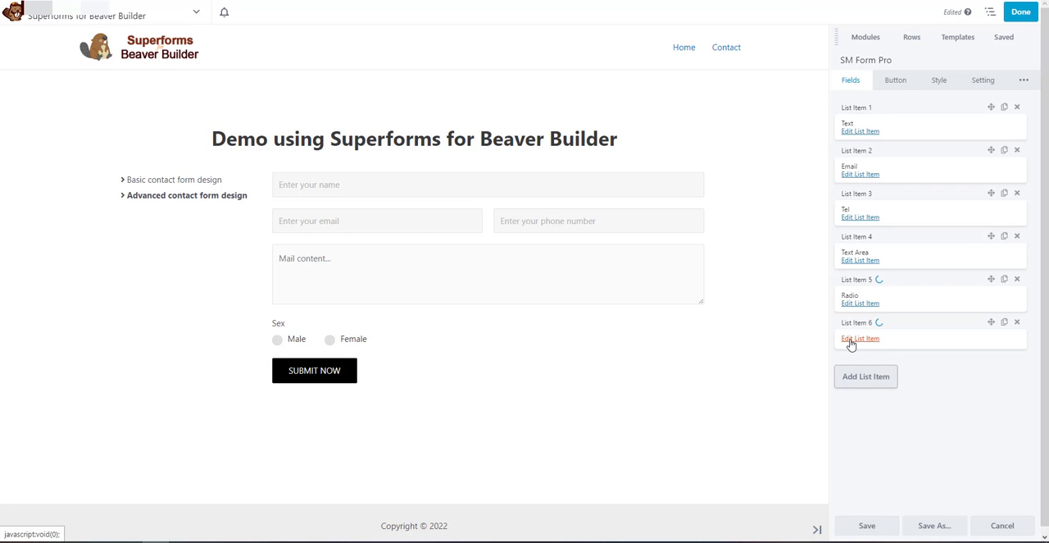
pyautogui.click(851, 343)
pyautogui.click(876, 124)
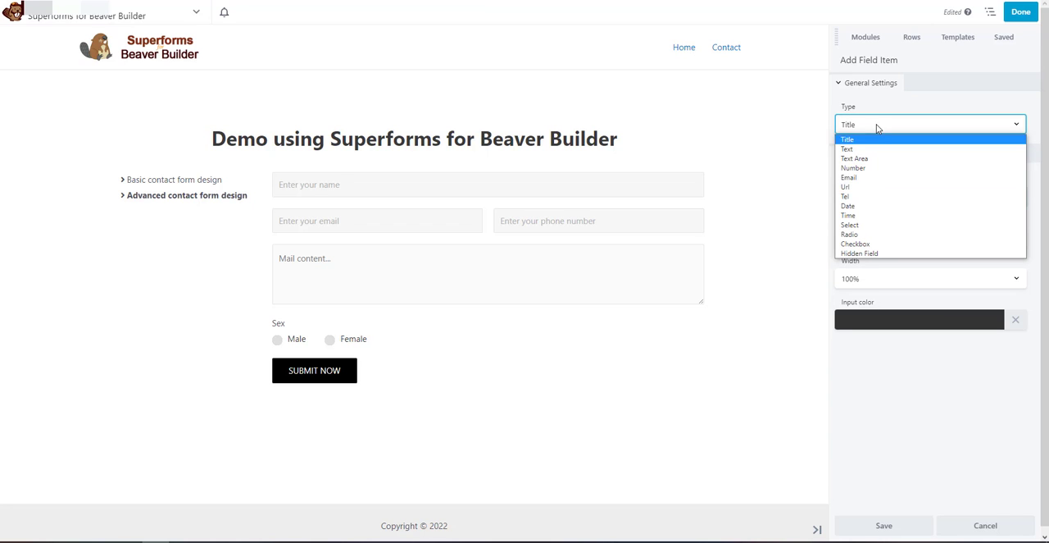
pyautogui.click(873, 168)
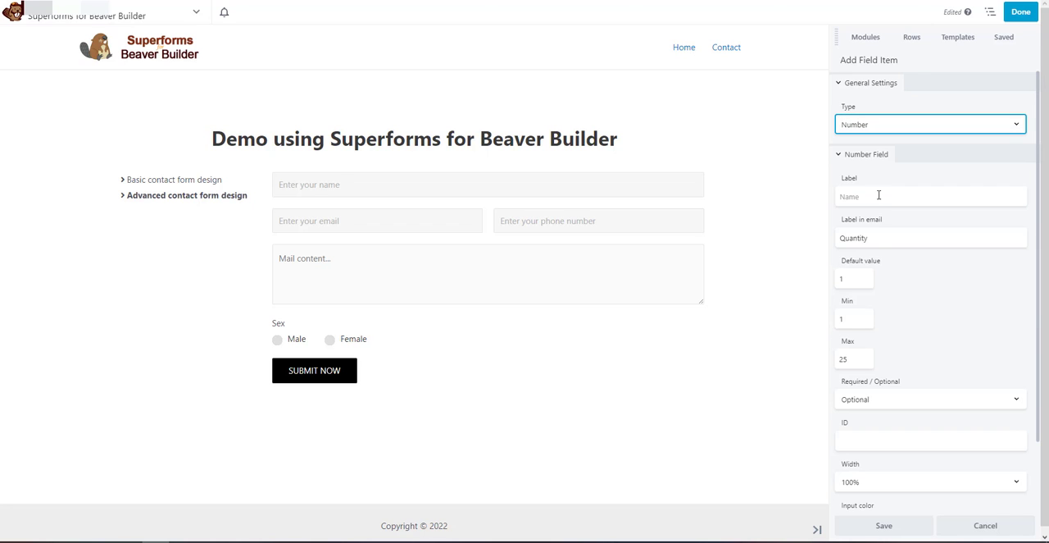
pyautogui.doubleClick(852, 238)
pyautogui.write('A')
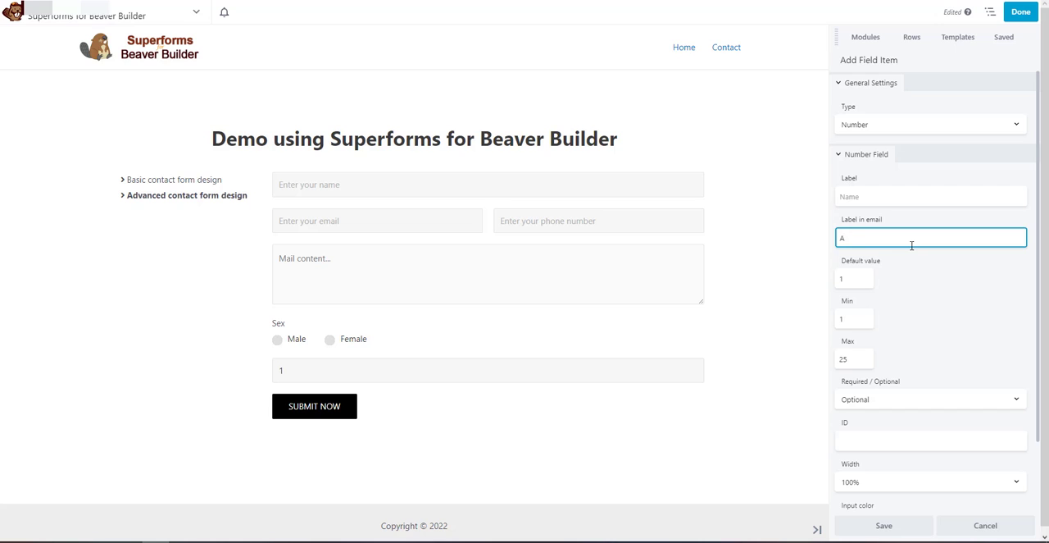
pyautogui.write('ge')
pyautogui.click(926, 274)
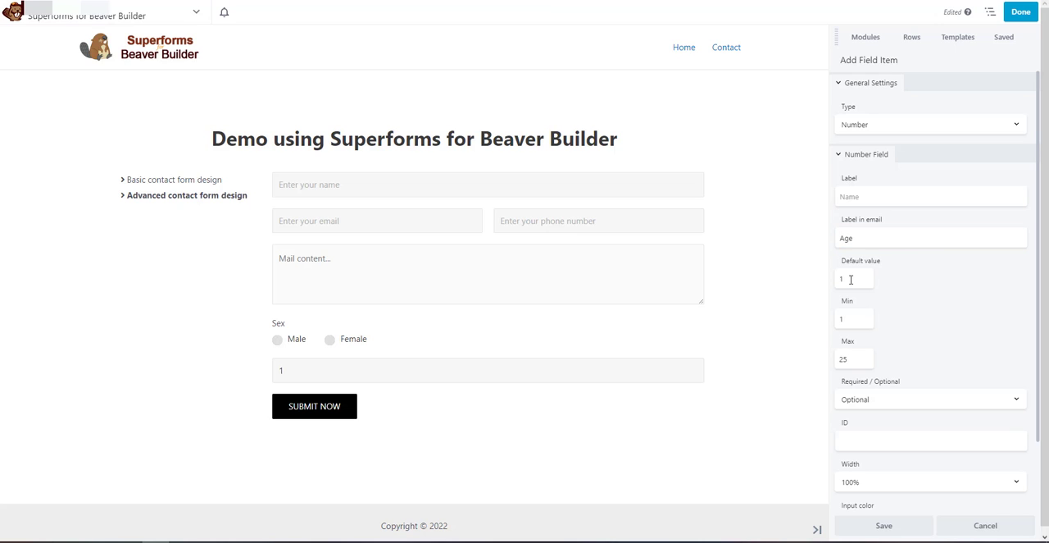
# Give the number field a default value of 18, a minimum of 10 and a maximum of 100, keeping it Optional
pyautogui.click(863, 319)
pyautogui.click(853, 280)
pyautogui.doubleClick(853, 317)
pyautogui.write('10')
pyautogui.doubleClick(838, 358)
pyautogui.click(897, 340)
pyautogui.scroll(-1, 947, 344)
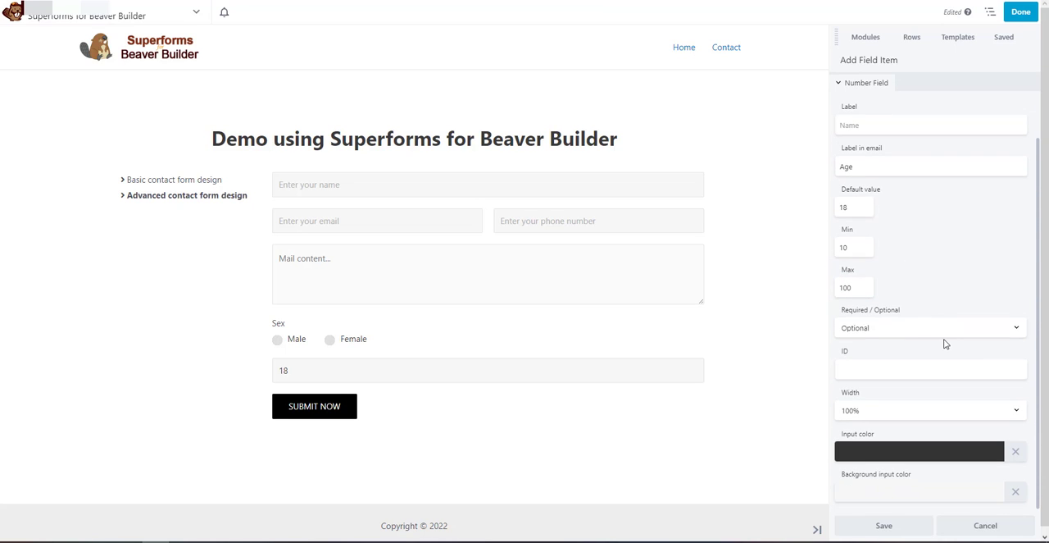
pyautogui.click(916, 330)
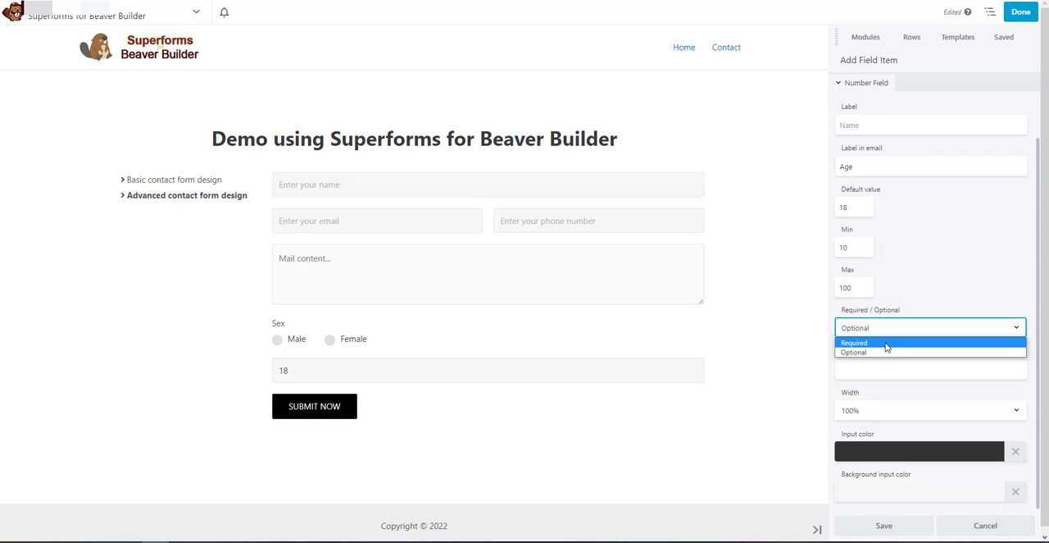
pyautogui.click(882, 352)
pyautogui.click(947, 293)
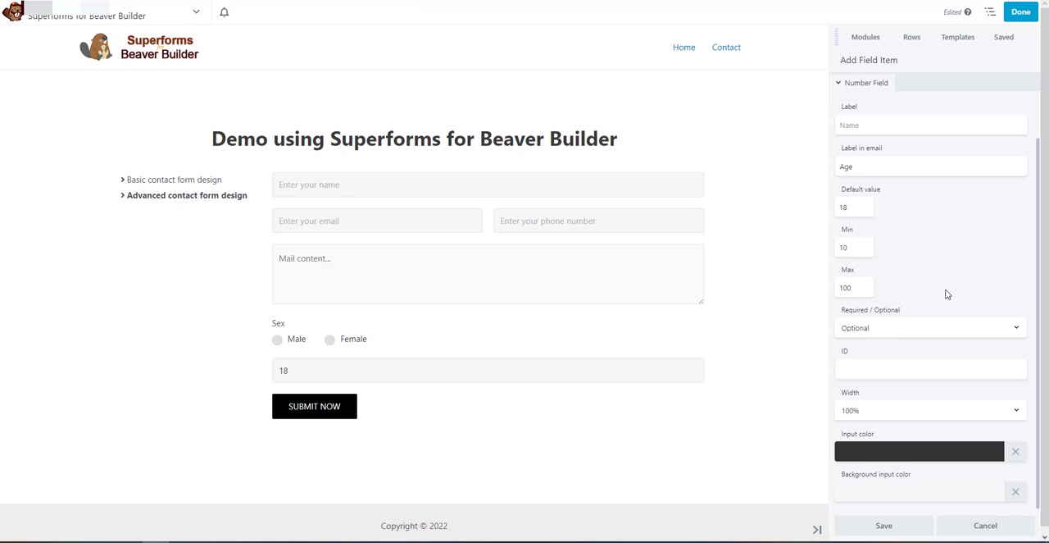
# Set the number field's label to "Age" and save the field
pyautogui.scroll(2, 910, 319)
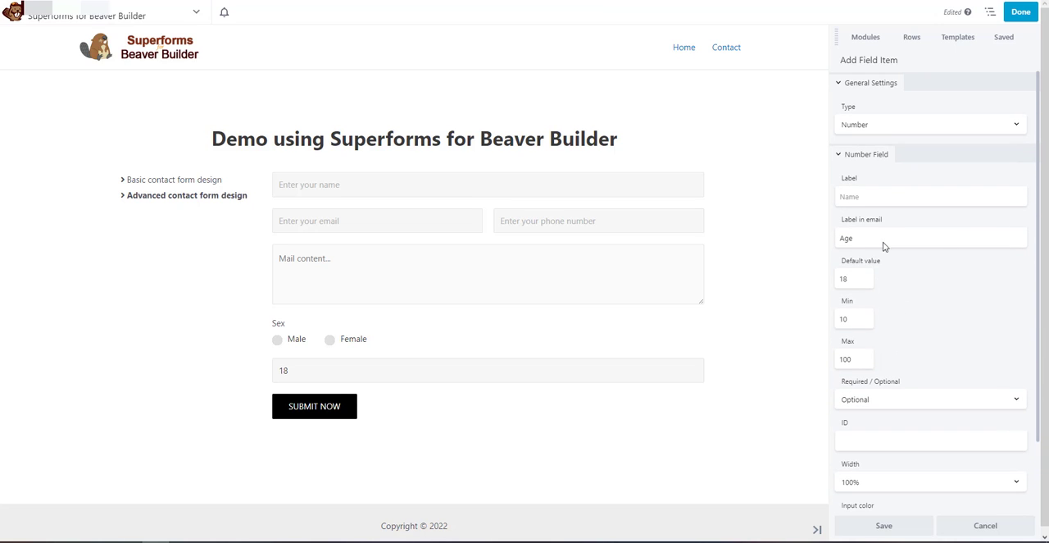
pyautogui.click(874, 195)
pyautogui.write('Age')
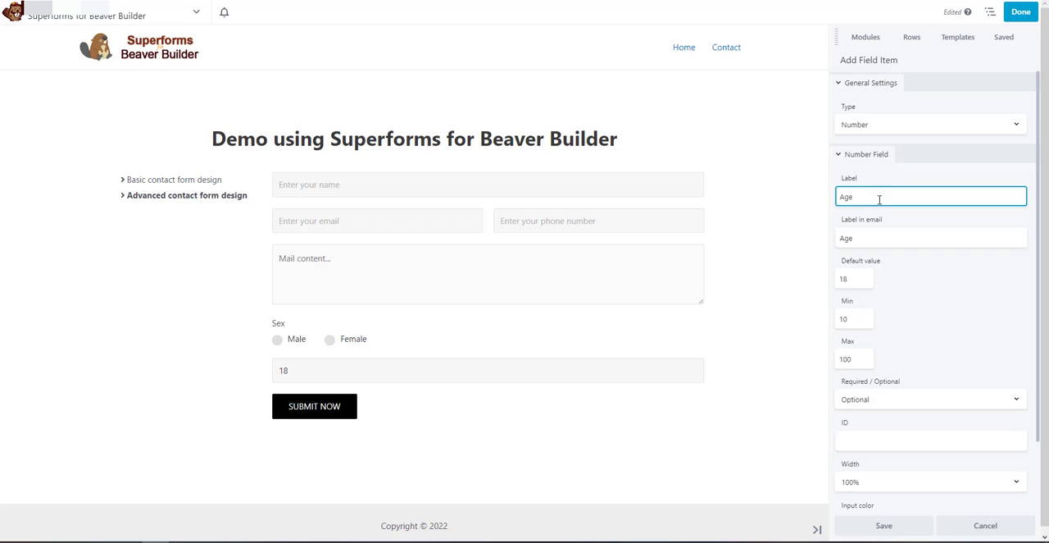
pyautogui.click(909, 280)
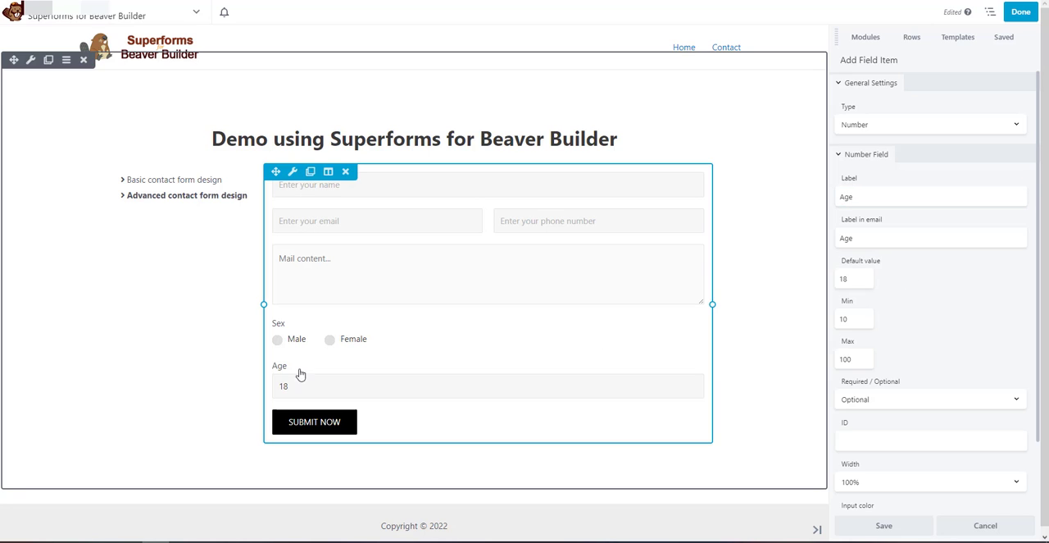
pyautogui.scroll(-1, 900, 396)
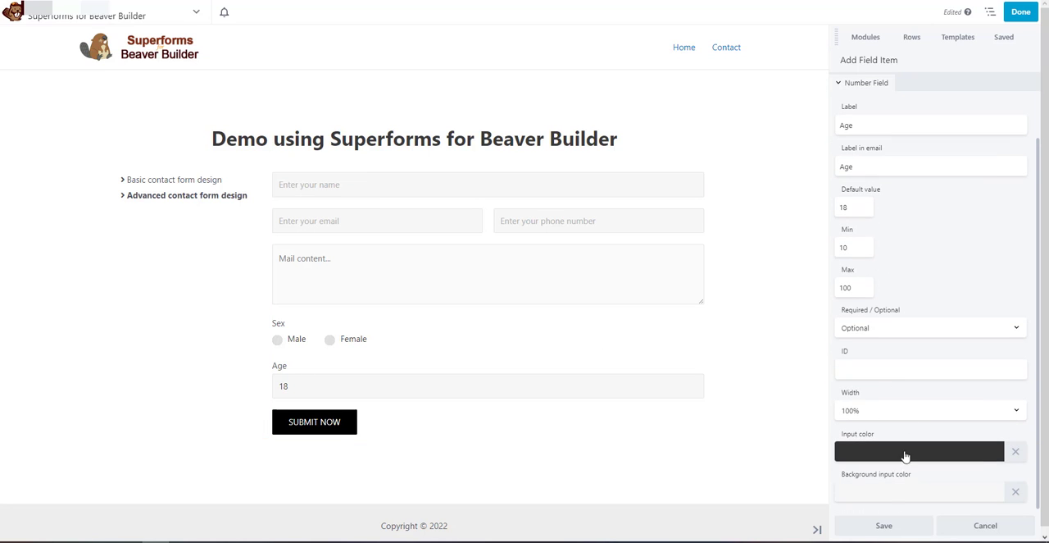
pyautogui.click(874, 525)
# Add a Checkbox field to the form with both its label and its email label set to "Interests"
pyautogui.click(871, 384)
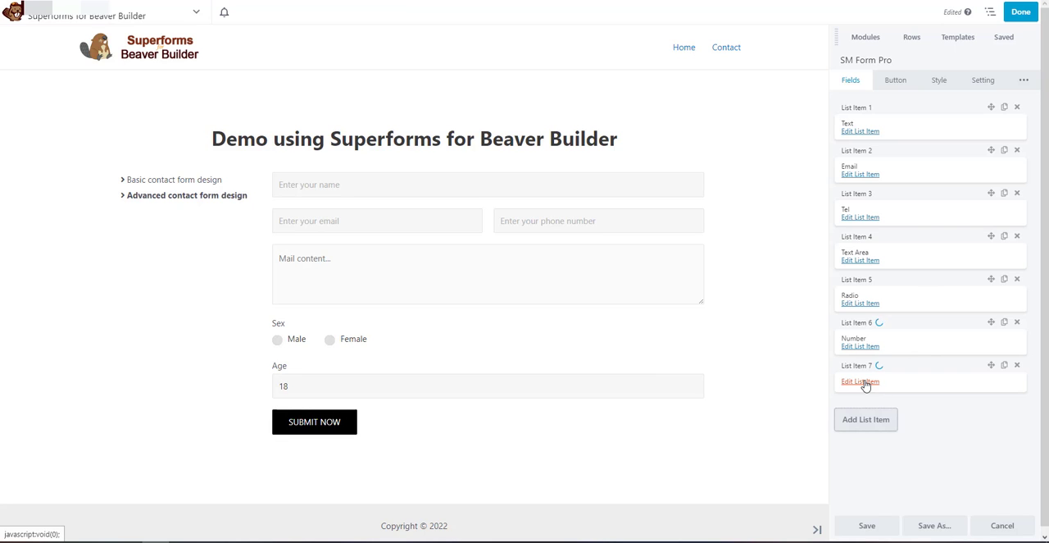
pyautogui.click(865, 383)
pyautogui.click(869, 126)
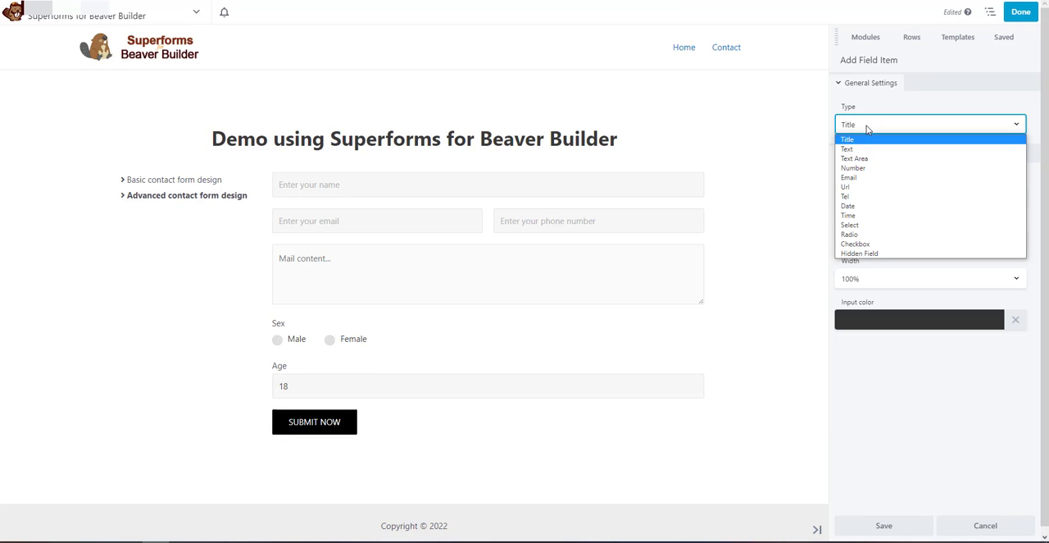
pyautogui.click(866, 244)
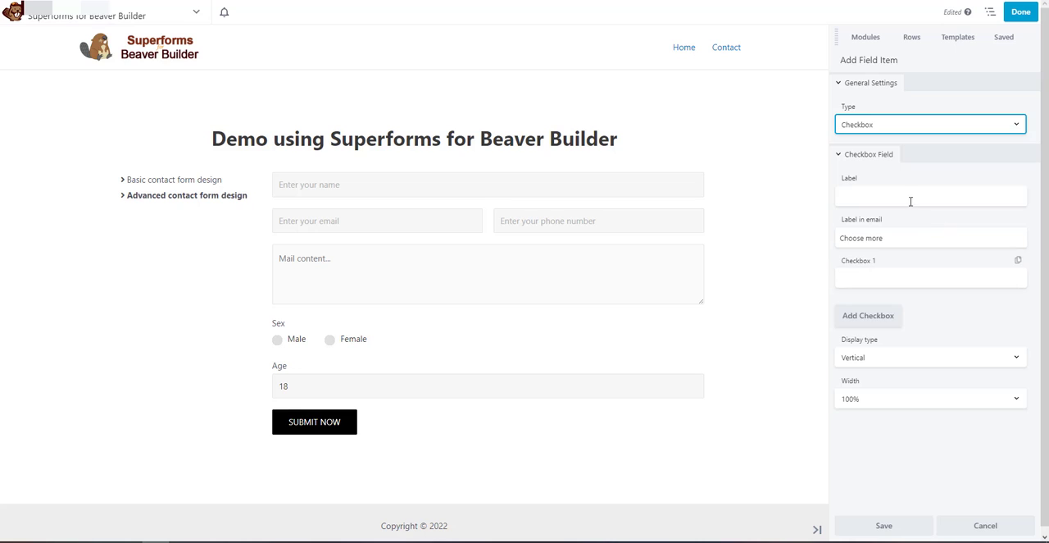
pyautogui.click(906, 196)
pyautogui.write('Interests')
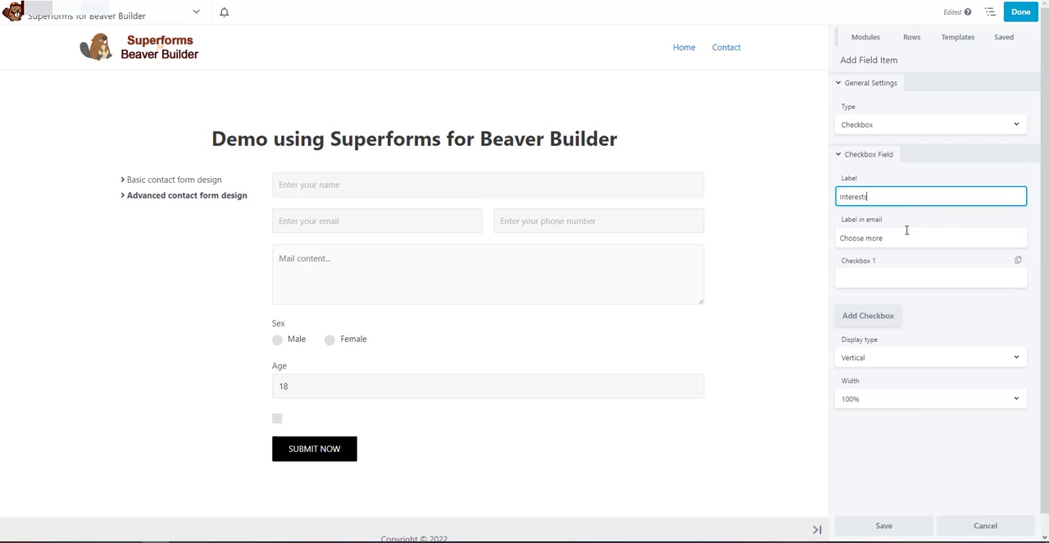
pyautogui.hotkey('ctrl', 'a')
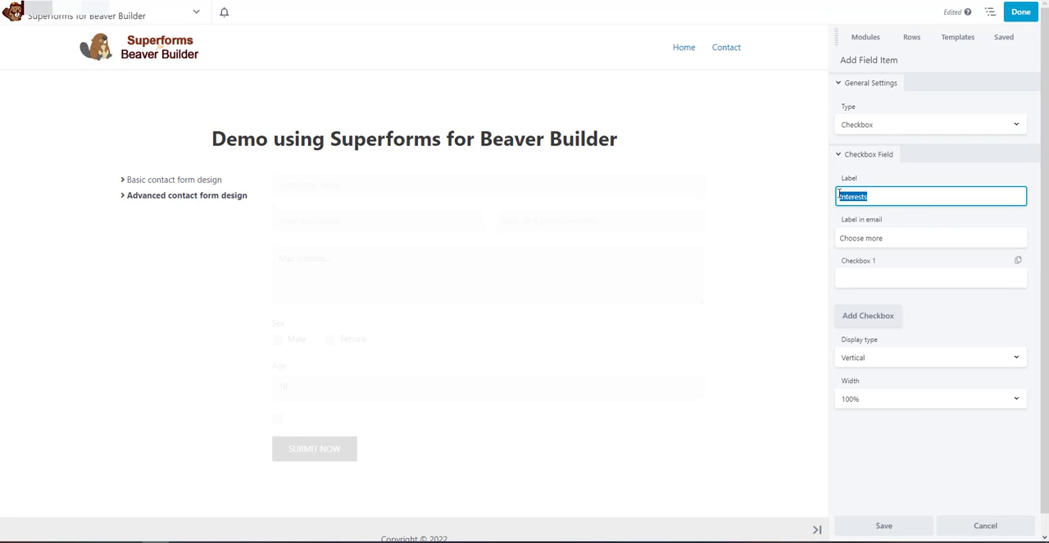
pyautogui.hotkey('ctrl', 'c')
pyautogui.click(907, 237)
pyautogui.hotkey('ctrl', 'a')
pyautogui.hotkey('ctrl', 'v')
# Give the Interests checkbox field three options: "Travel", "Music" and "Movie"
pyautogui.click(908, 279)
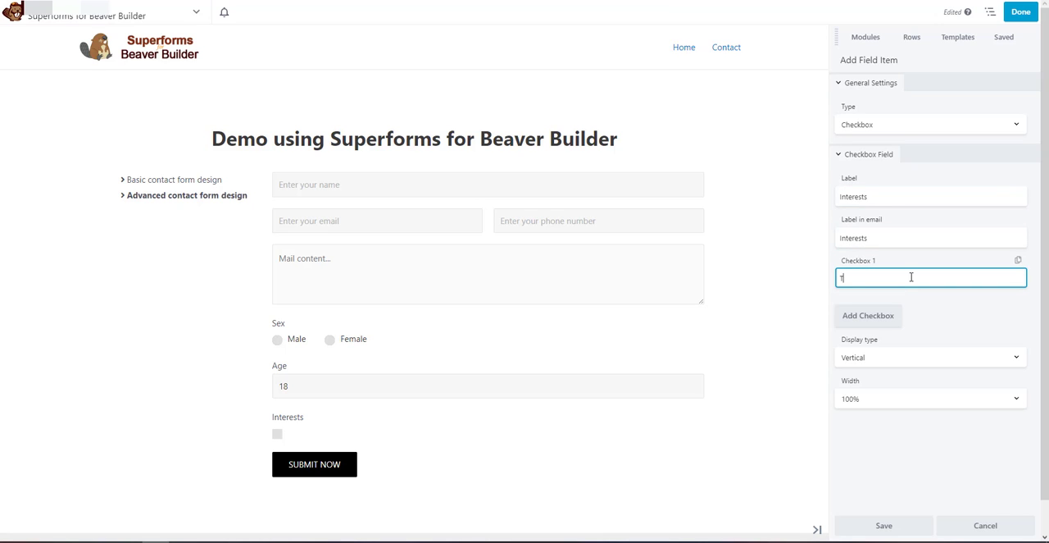
pyautogui.click(881, 315)
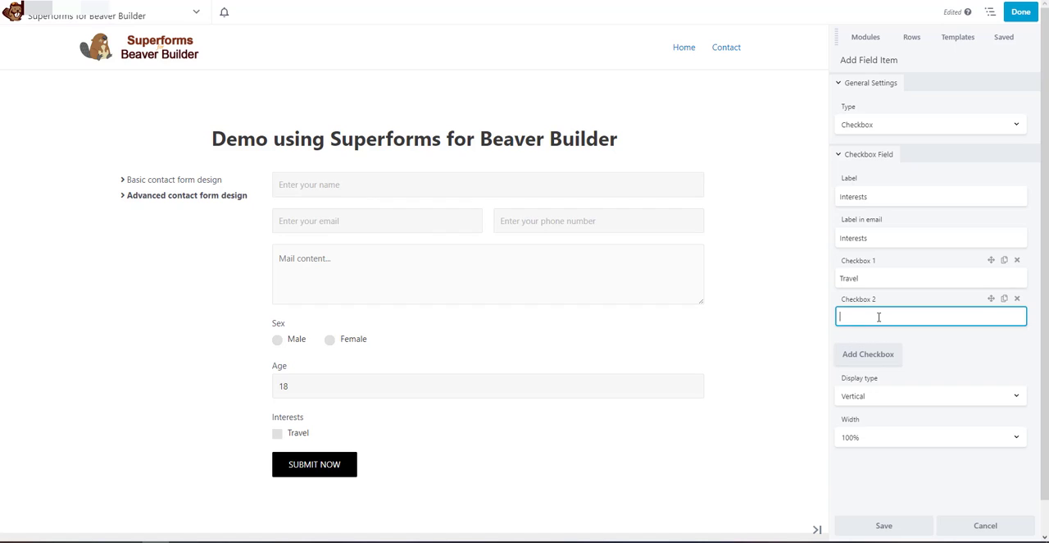
pyautogui.click(868, 354)
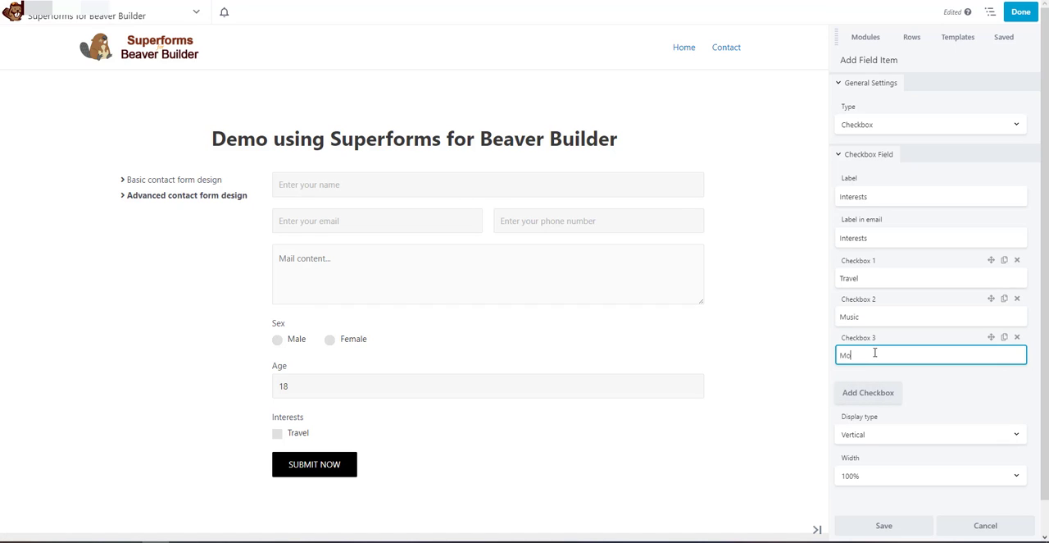
pyautogui.click(931, 394)
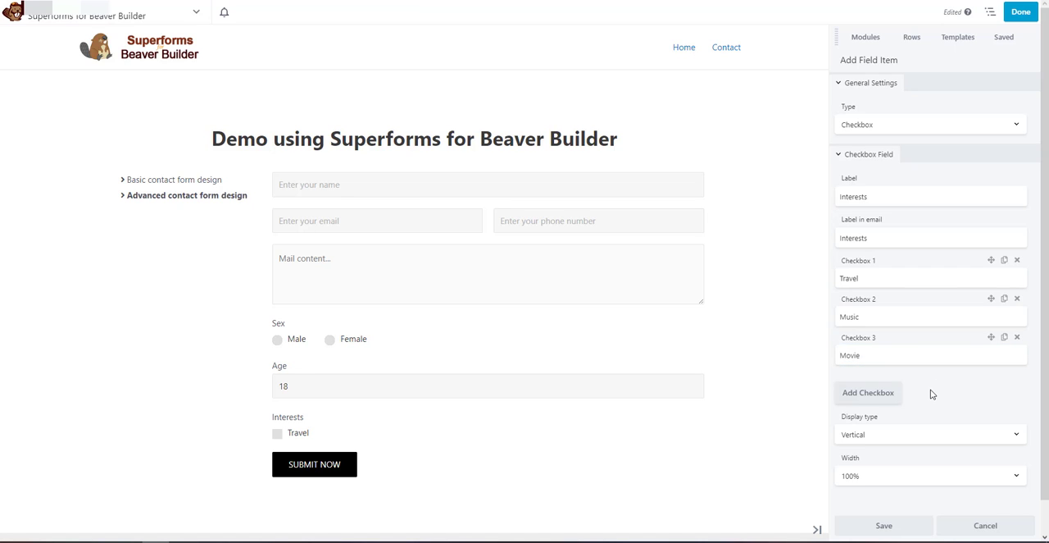
# Set the checkbox field's display type to Horizontal and save the field
pyautogui.click(902, 434)
pyautogui.click(898, 458)
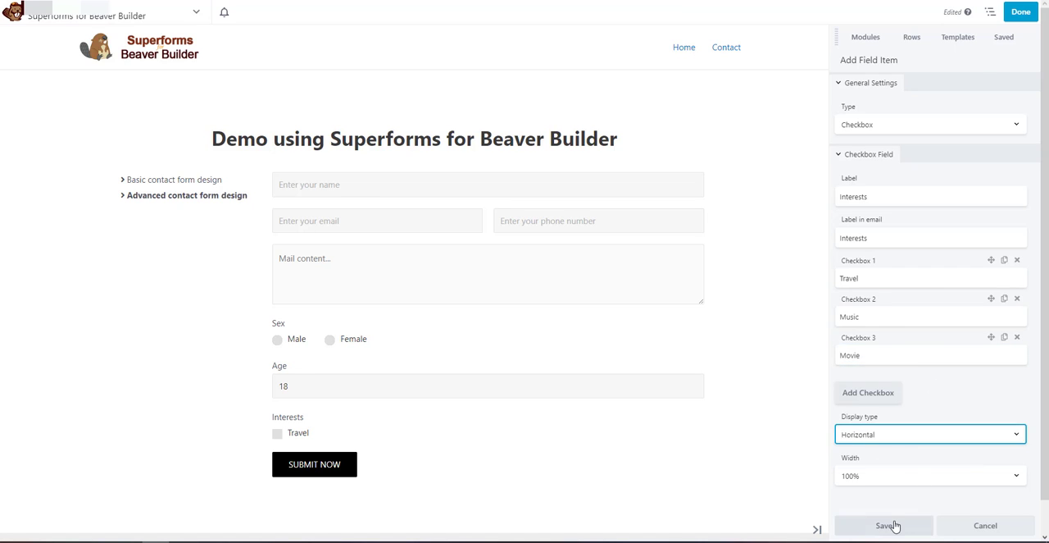
pyautogui.click(885, 525)
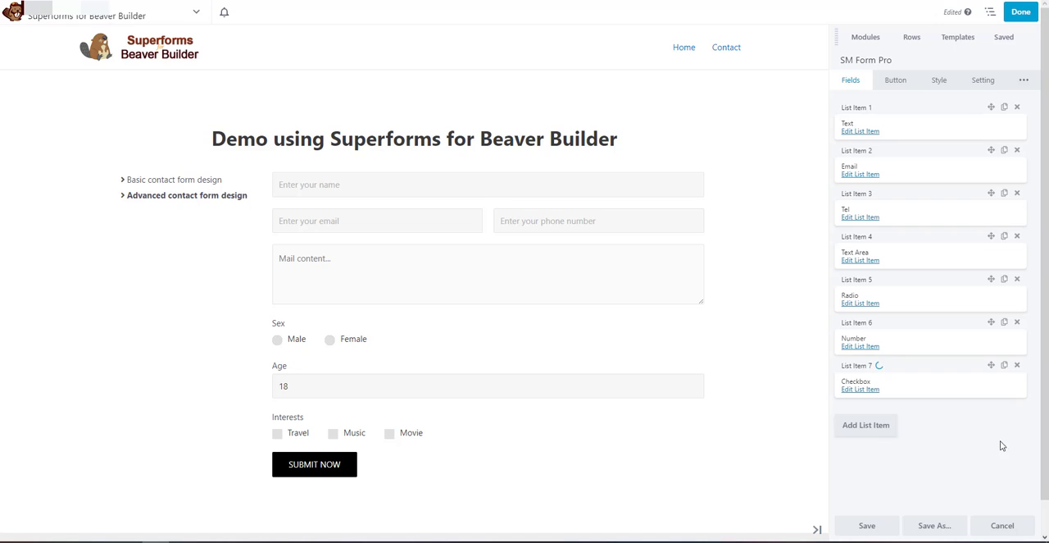
# Add a Select field to the form with both its label and its email label set to "Reffered from"
pyautogui.click(860, 426)
pyautogui.click(861, 431)
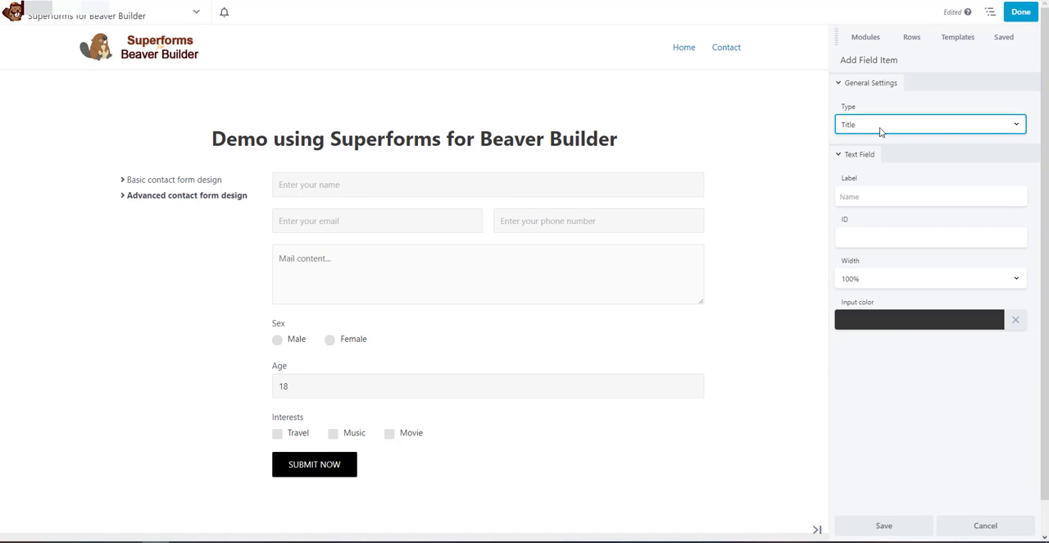
pyautogui.click(881, 127)
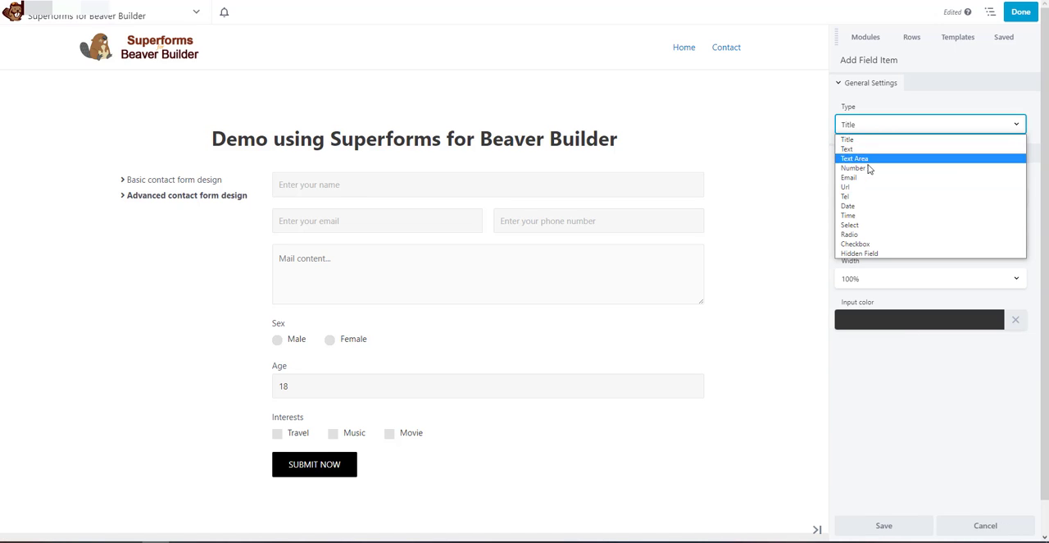
pyautogui.click(871, 225)
pyautogui.click(890, 198)
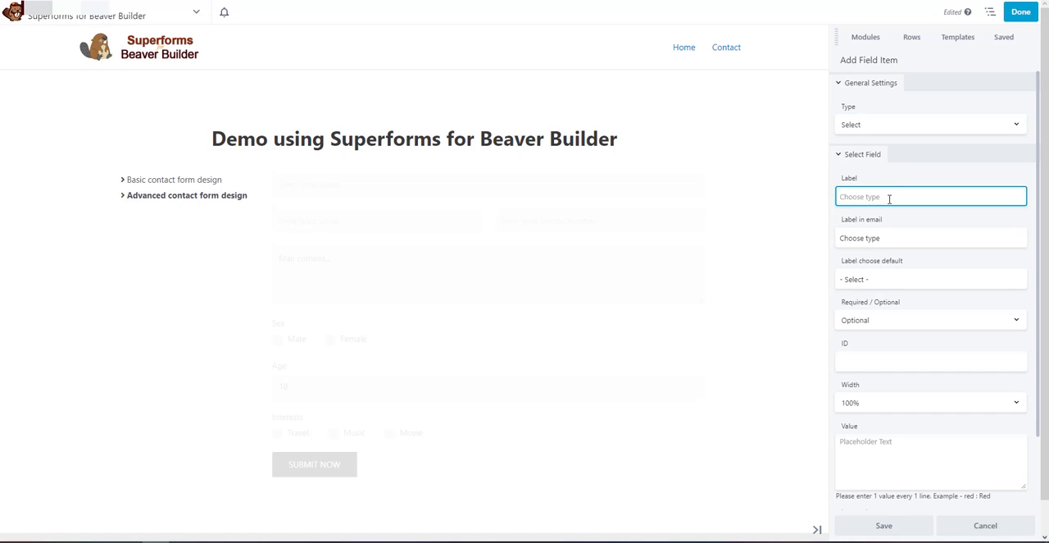
pyautogui.write('Reffer')
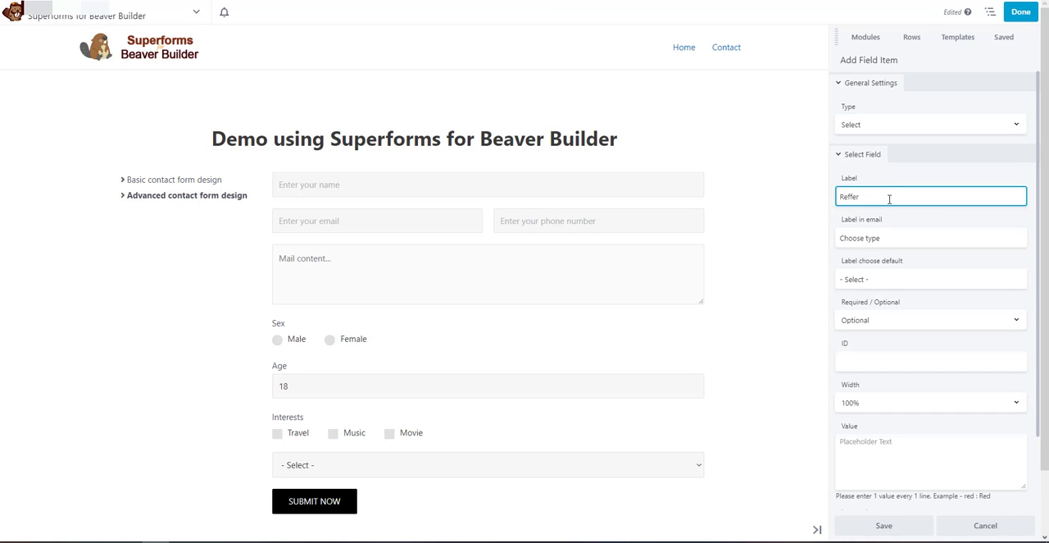
pyautogui.write('ed from')
pyautogui.moveTo(898, 196); pyautogui.dragTo(807, 198)
pyautogui.hotkey('ctrl', 'c')
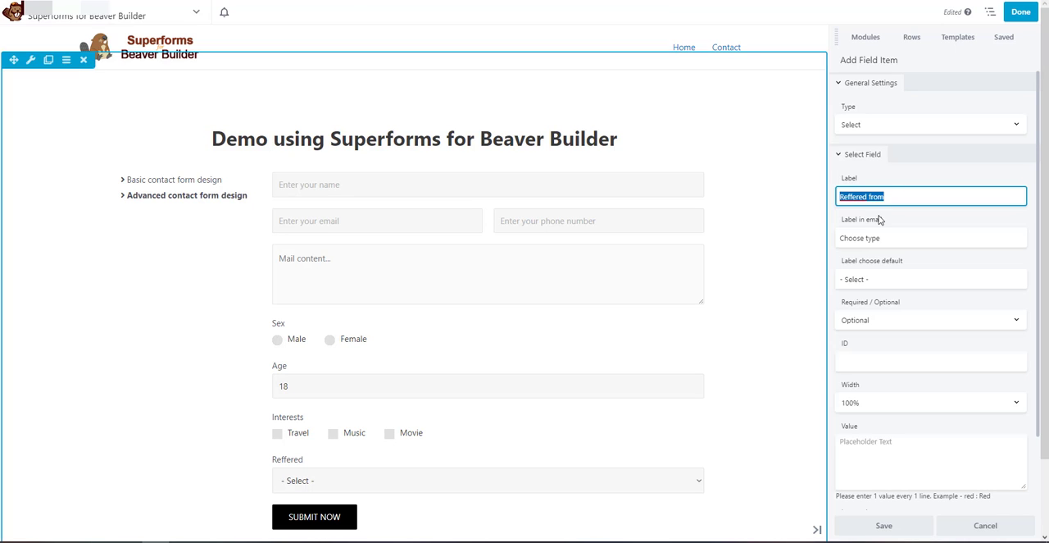
pyautogui.moveTo(889, 237); pyautogui.dragTo(726, 232)
pyautogui.hotkey('ctrl', 'v')
# Keep the select field Optional and enter "Google : Google" as its first value
pyautogui.click(897, 275)
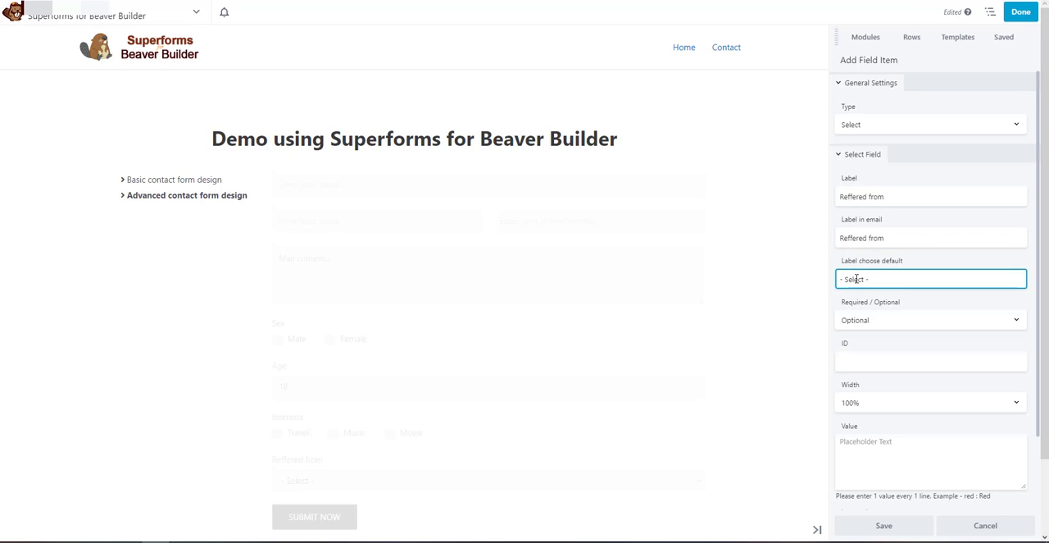
pyautogui.scroll(-1, 932, 286)
pyautogui.click(900, 266)
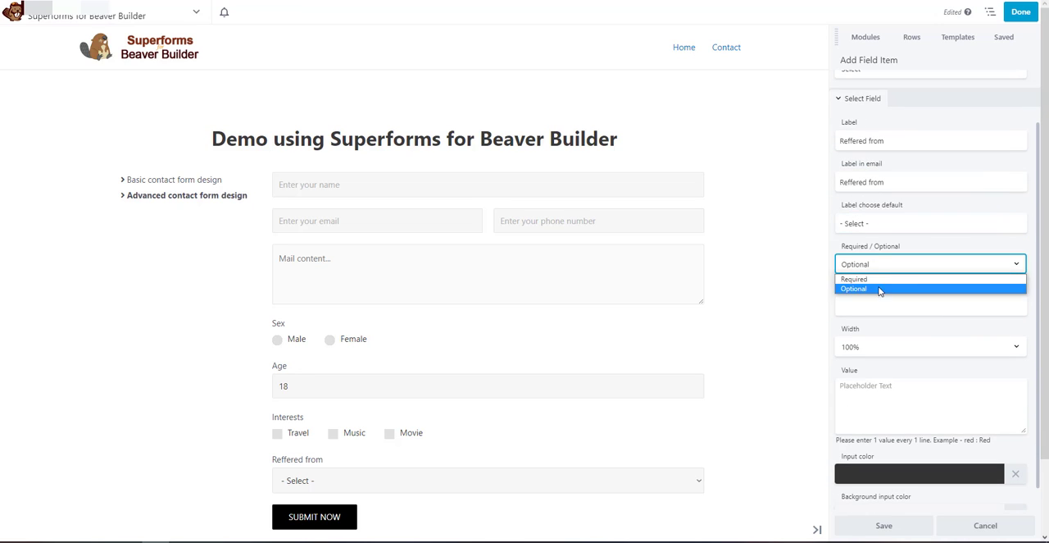
pyautogui.click(874, 290)
pyautogui.scroll(-1, 885, 366)
pyautogui.click(883, 366)
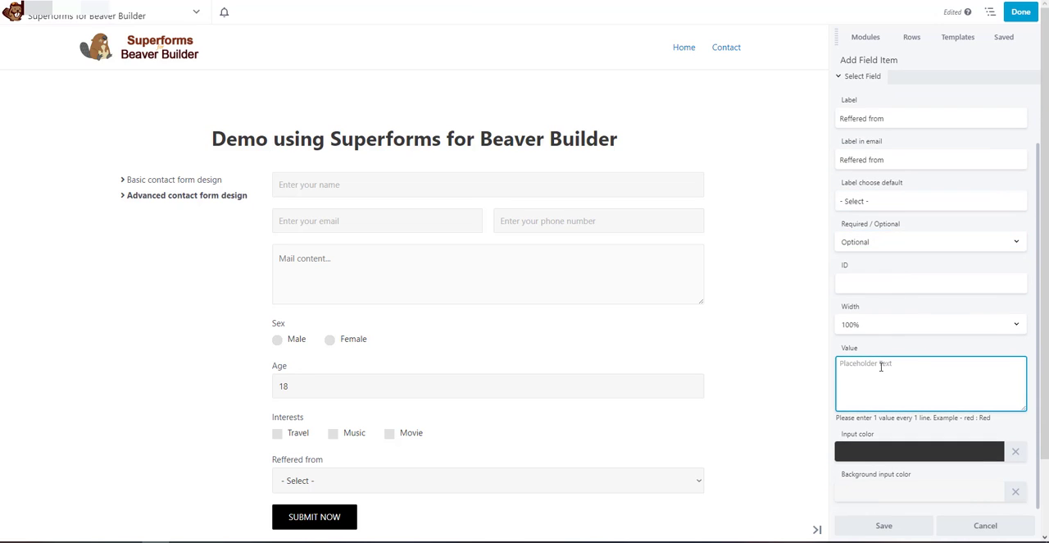
pyautogui.write('Google : Google')
pyautogui.doubleClick(856, 361)
pyautogui.doubleClick(870, 361)
pyautogui.click(970, 421)
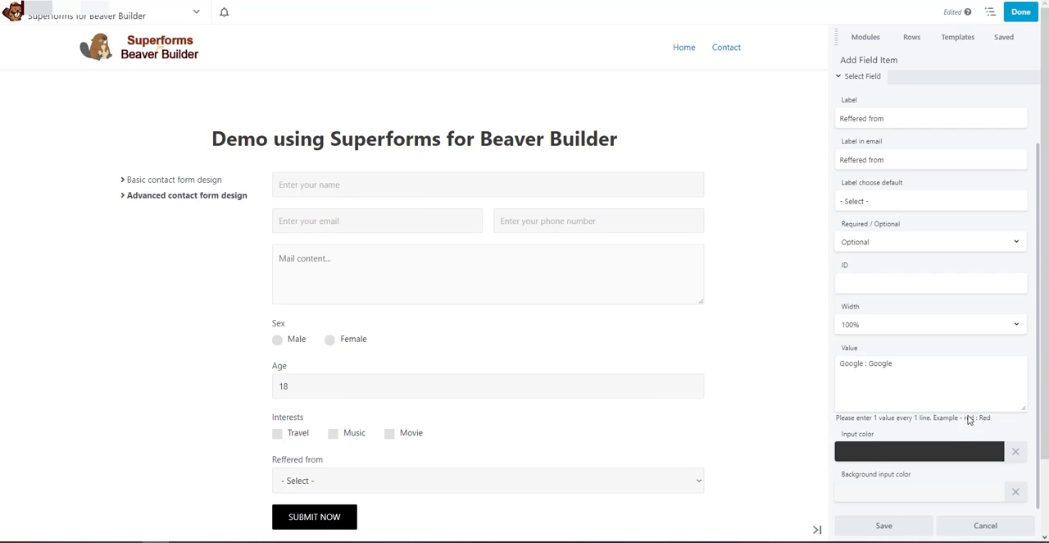
# Add the values "Social : Social" and "Friend : Friend" on separate lines and save the select field
pyautogui.click(941, 368)
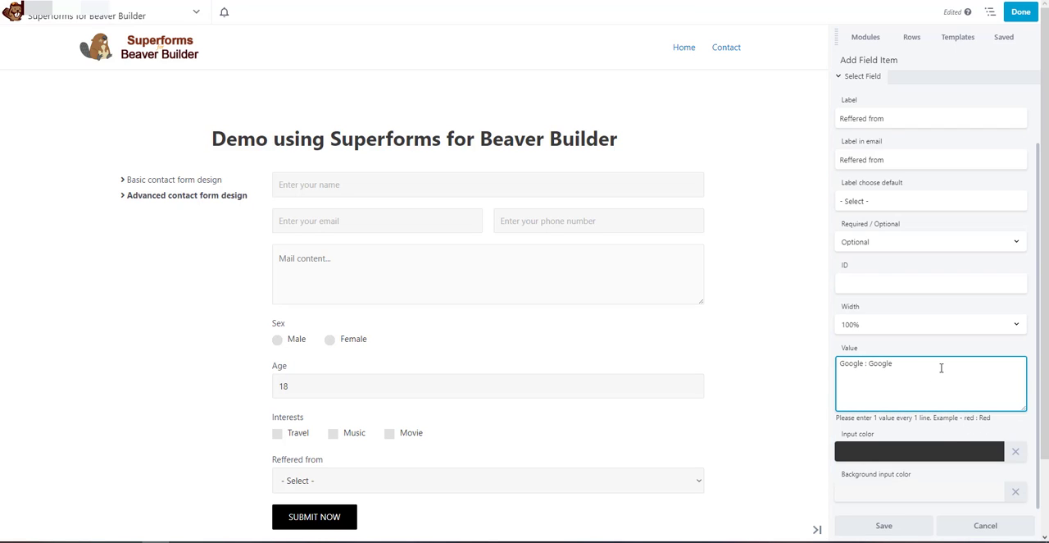
pyautogui.write('Social : Social')
pyautogui.press('Return')
pyautogui.write('Friend : Friend')
pyautogui.click(882, 525)
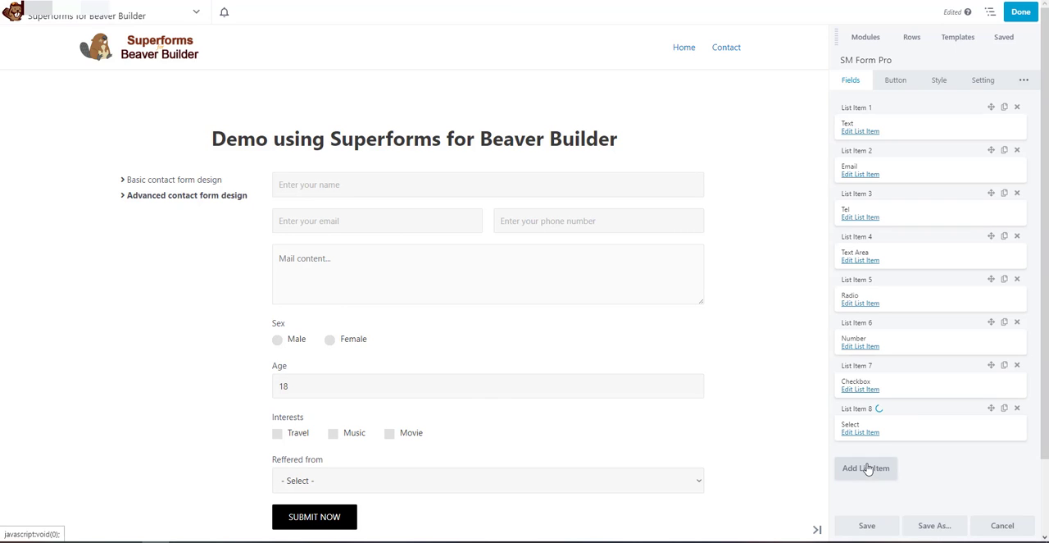
# Move the Text Area field to the end of the form's field list, below the Select field
pyautogui.moveTo(909, 255); pyautogui.dragTo(906, 426)
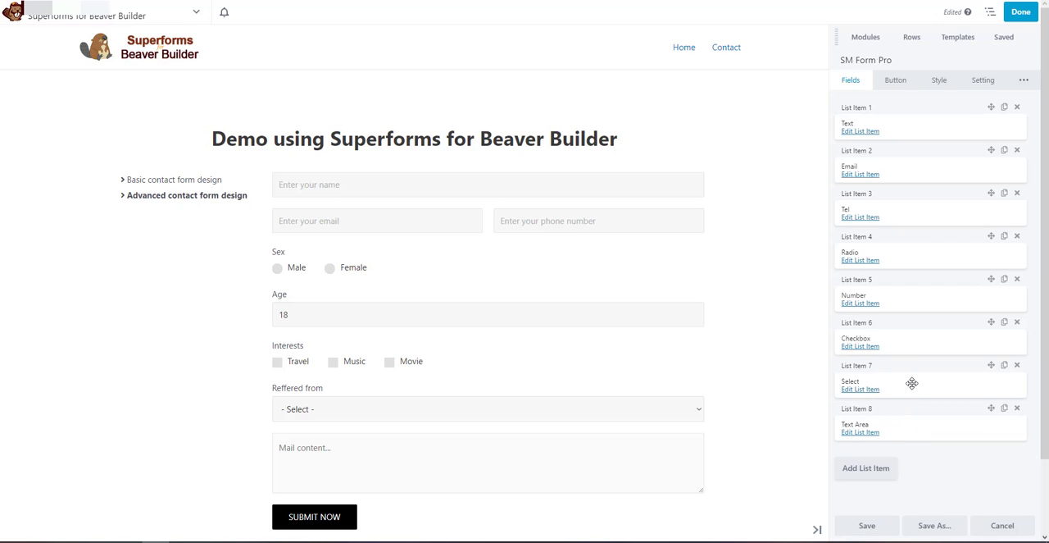
# Add a Title field labelled "Information" to the form and save it
pyautogui.click(871, 468)
pyautogui.click(867, 467)
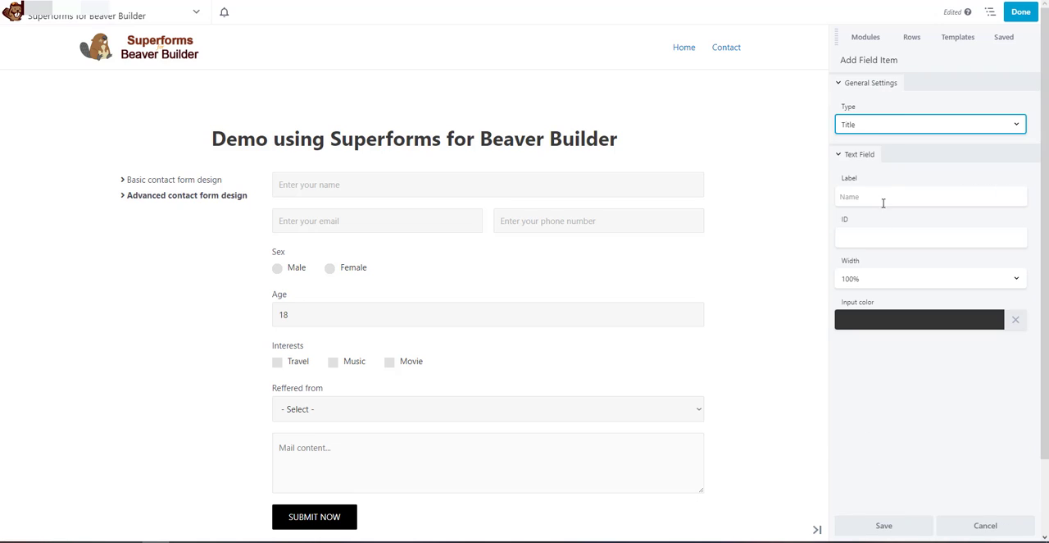
pyautogui.click(883, 121)
pyautogui.click(866, 139)
pyautogui.click(875, 194)
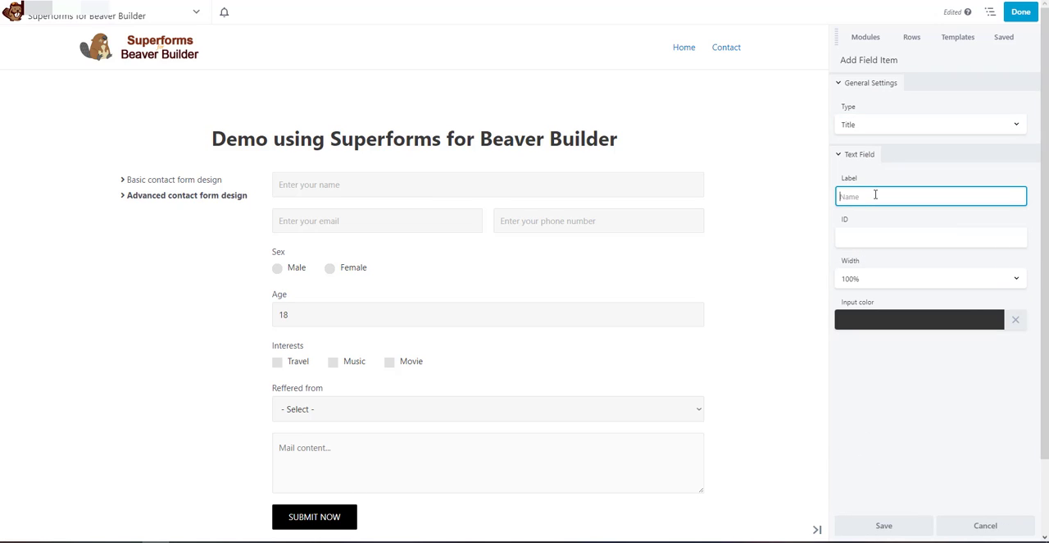
pyautogui.write('Information')
pyautogui.click(863, 527)
# Move the Title field to the start of the form's field list and save the form module
pyautogui.scroll(-1, 745, 361)
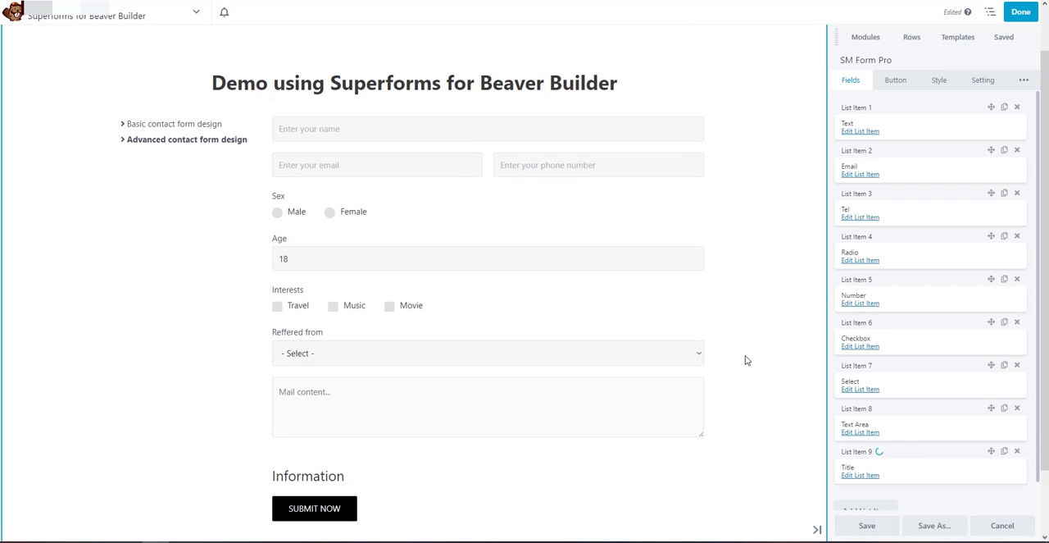
pyautogui.moveTo(919, 468); pyautogui.dragTo(890, 114)
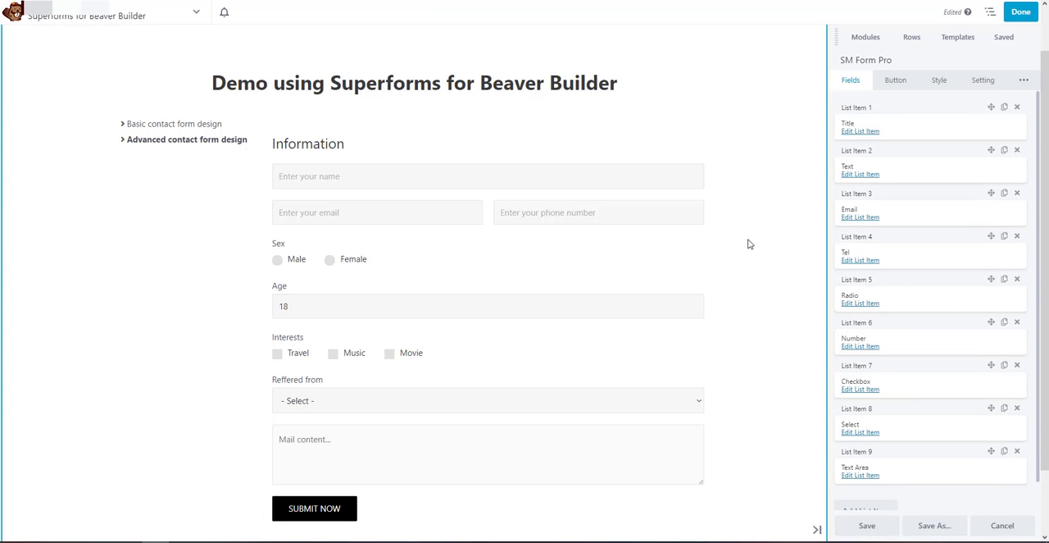
pyautogui.scroll(-1, 920, 462)
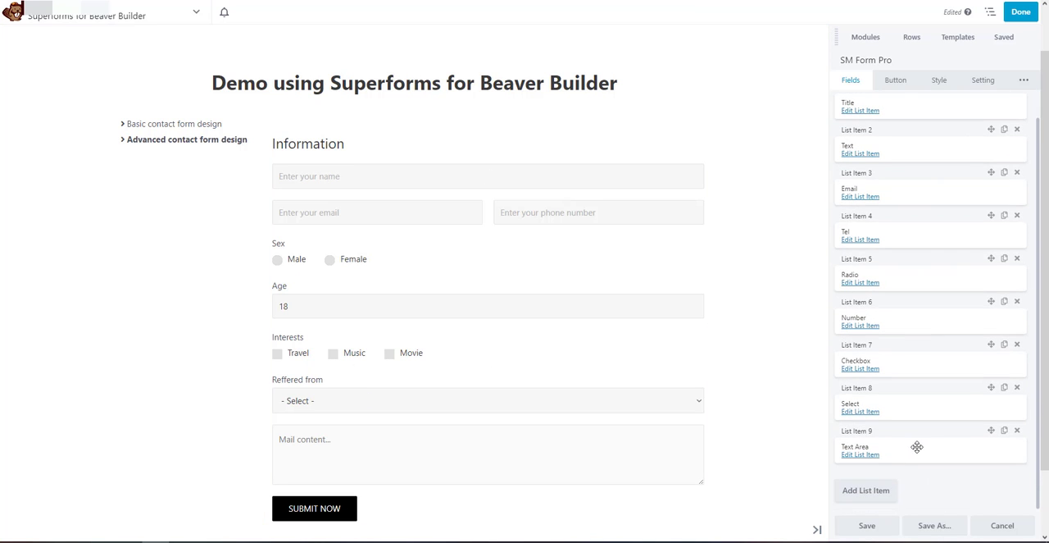
pyautogui.click(865, 529)
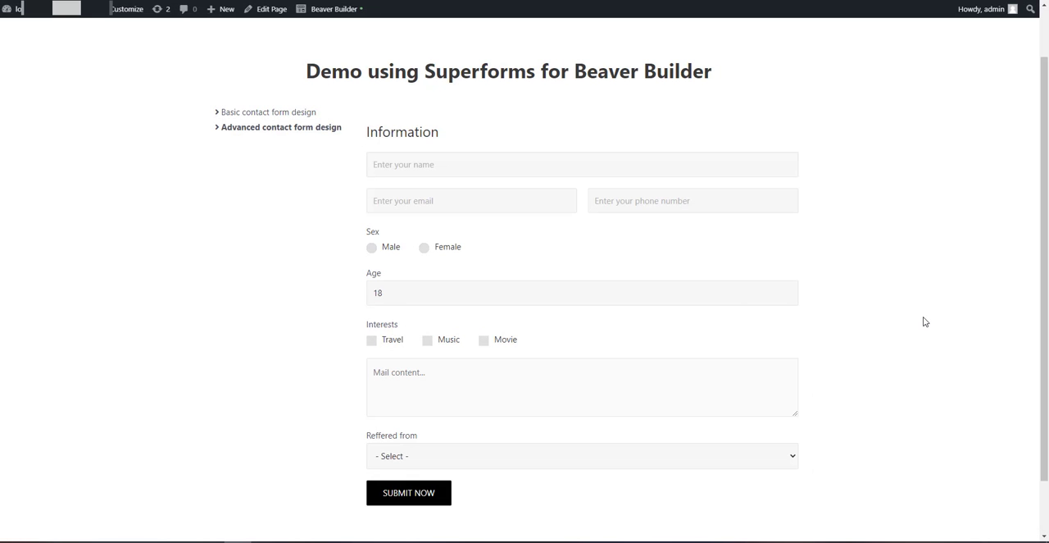
# Submit the published form blank to test its validation, and fill in the contact's first name
pyautogui.click(411, 492)
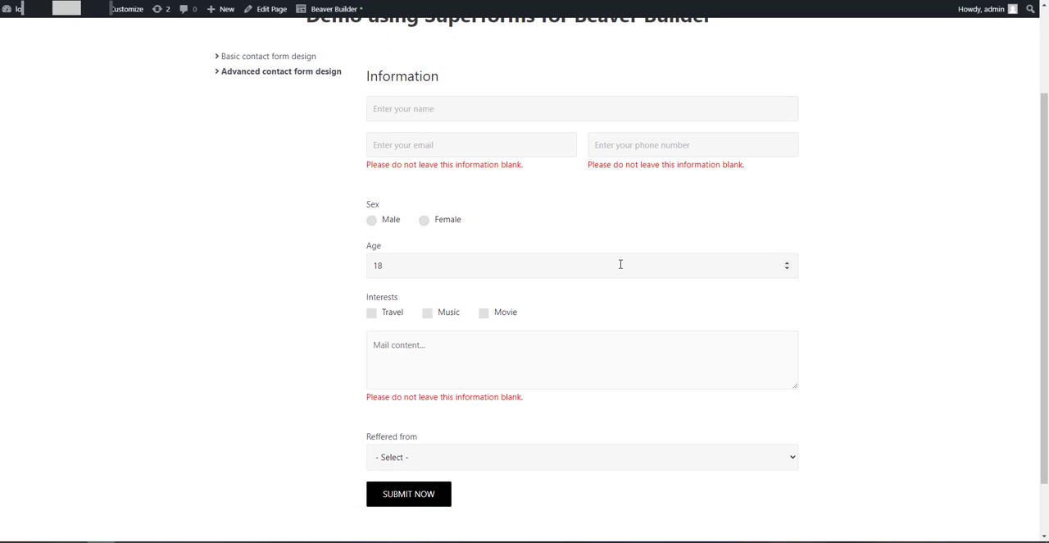
pyautogui.click(491, 111)
pyautogui.write('David')
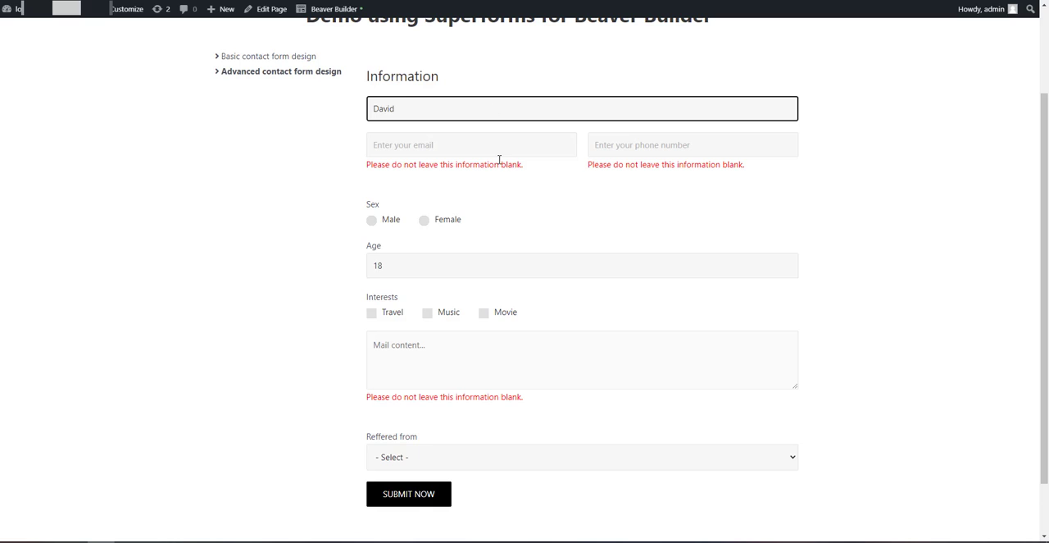
pyautogui.click(499, 160)
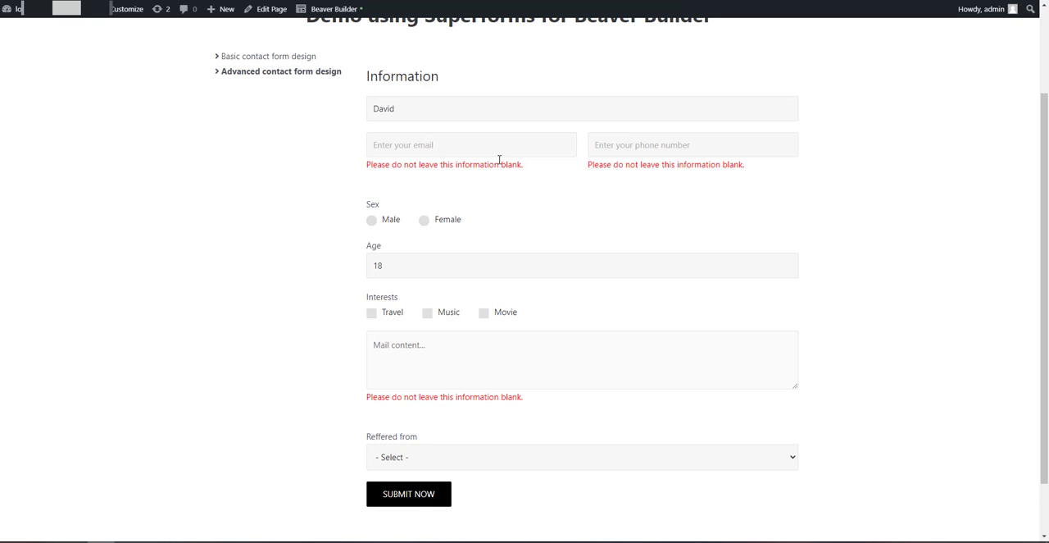
# Fill in the contact's email without its domain ending, and enter the phone number
pyautogui.click(520, 149)
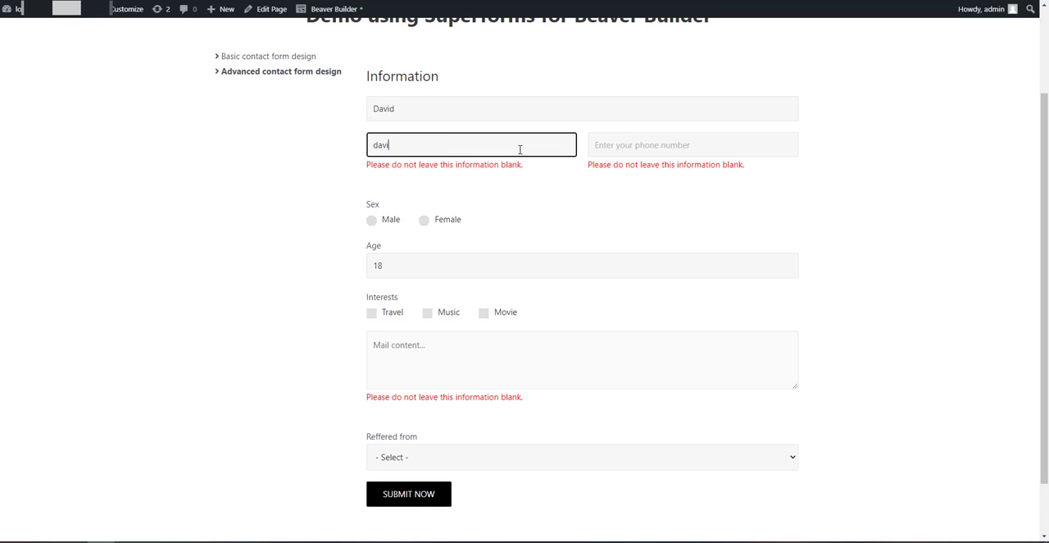
pyautogui.press('Tab')
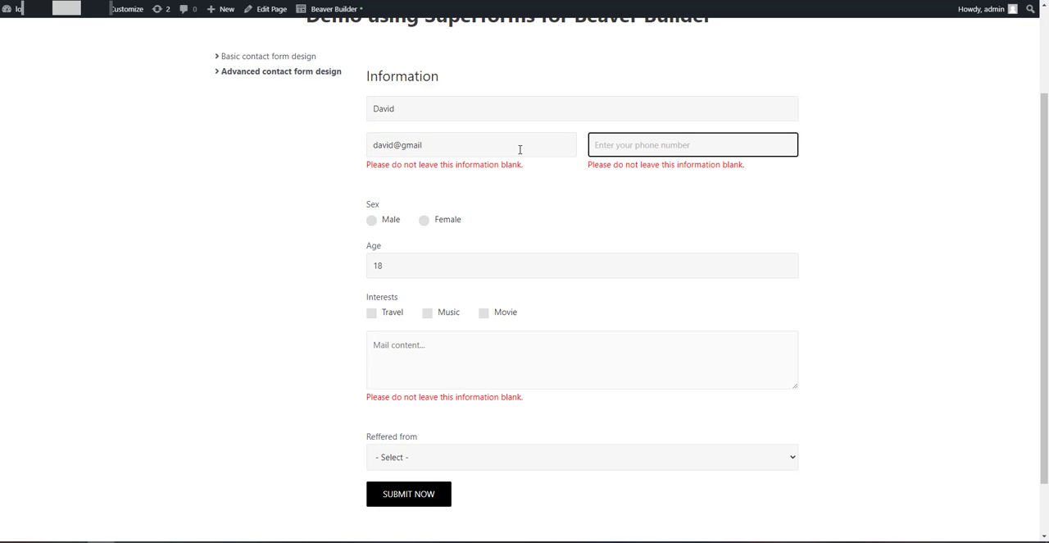
pyautogui.write('1234567890')
# Choose Male as the sex, set the age to 27, and select Travel and Music as interests
pyautogui.click(391, 223)
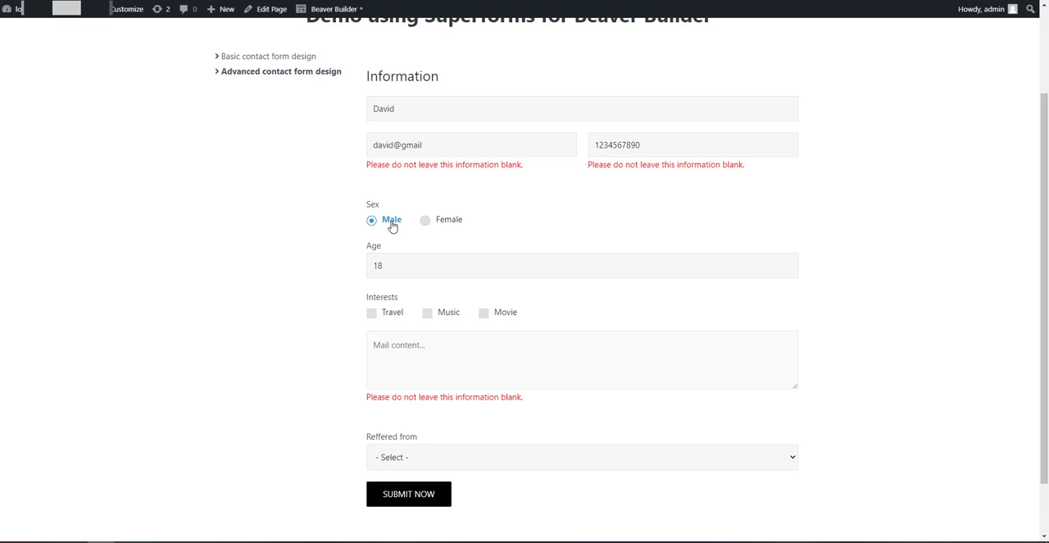
pyautogui.click(399, 314)
pyautogui.moveTo(434, 267); pyautogui.dragTo(368, 264)
pyautogui.write('27')
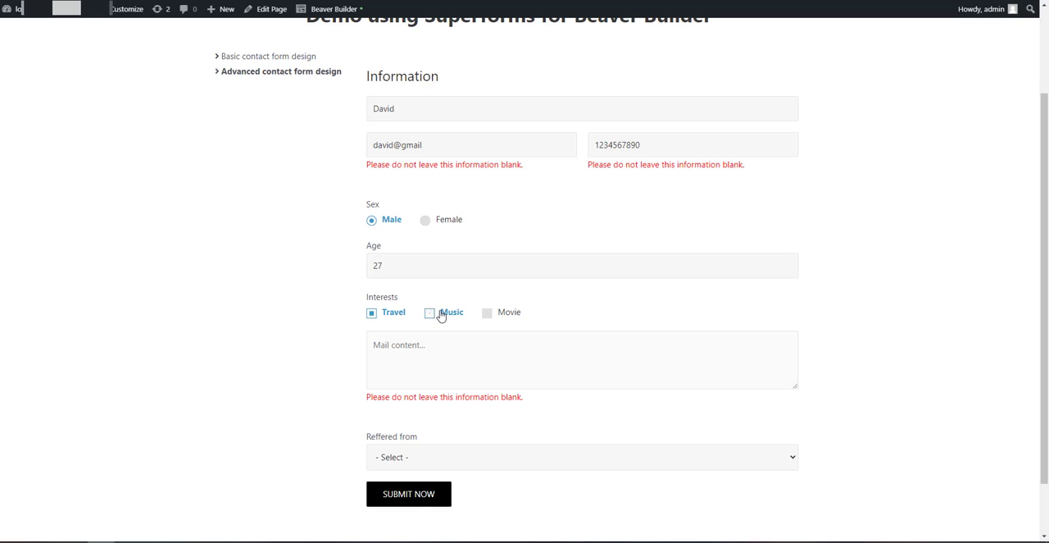
pyautogui.click(439, 313)
# Enter "Test Content" as the message with Friend as the Reffered from option, and submit the form
pyautogui.click(439, 354)
pyautogui.write('Test Content')
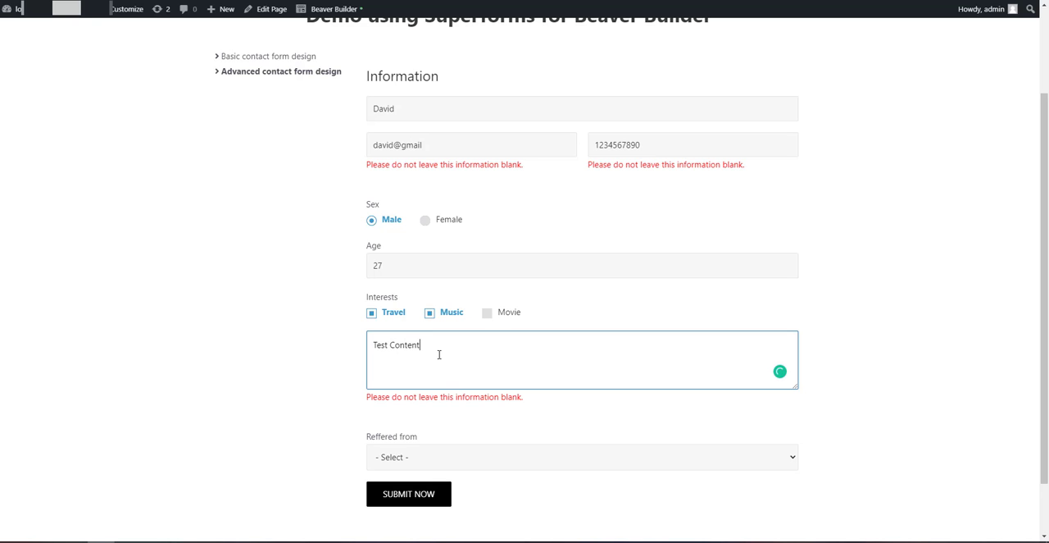
pyautogui.click(330, 362)
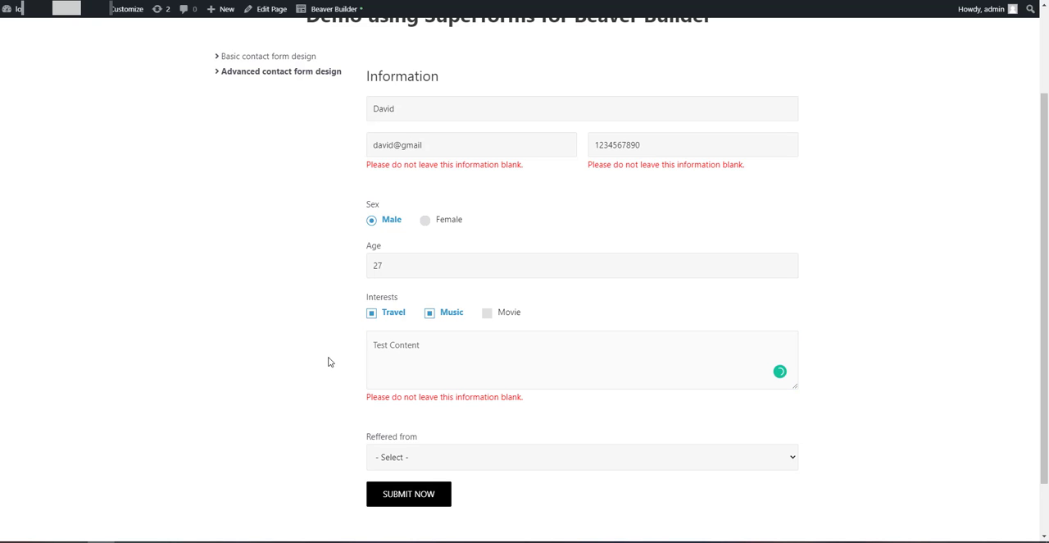
pyautogui.click(429, 449)
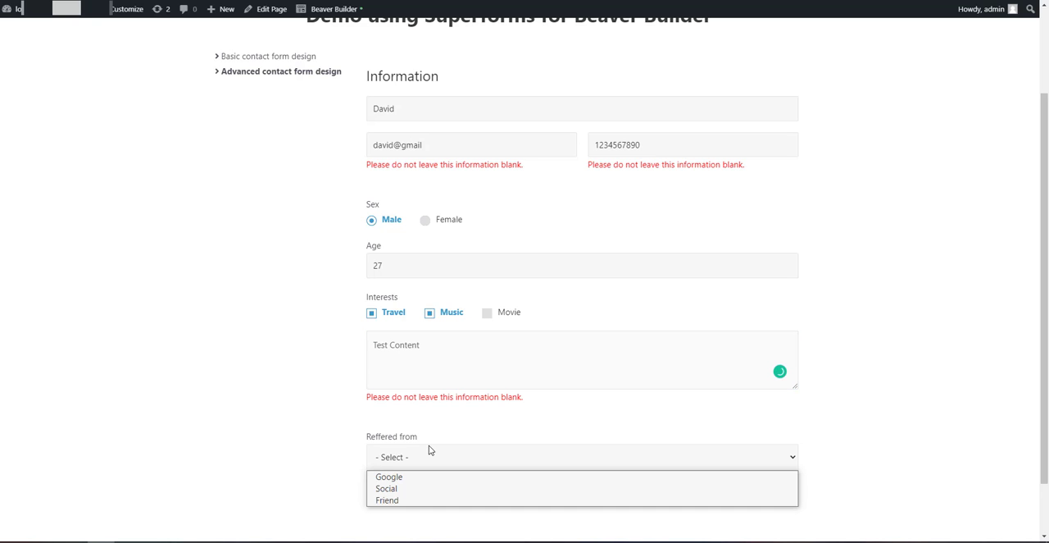
pyautogui.click(421, 499)
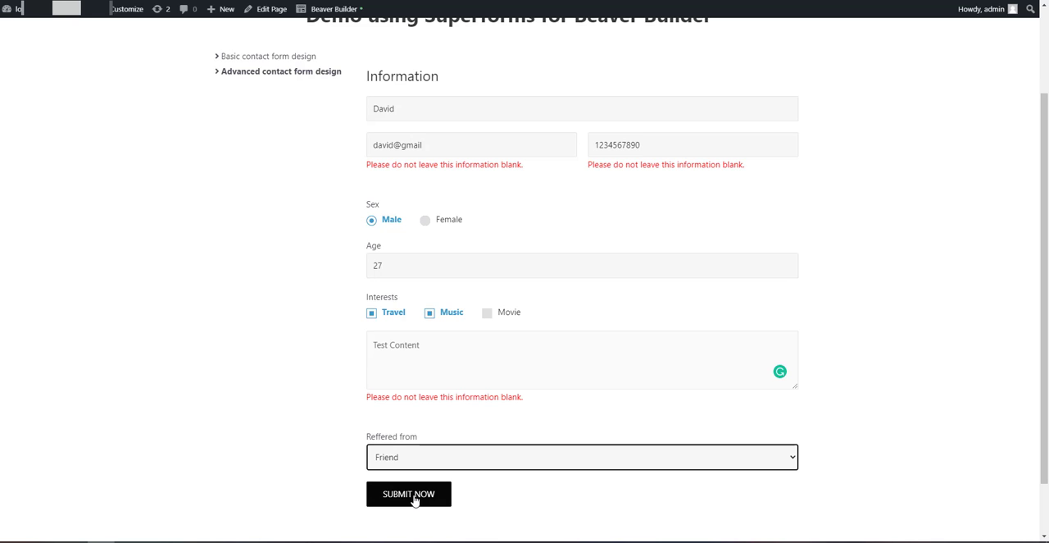
pyautogui.click(414, 497)
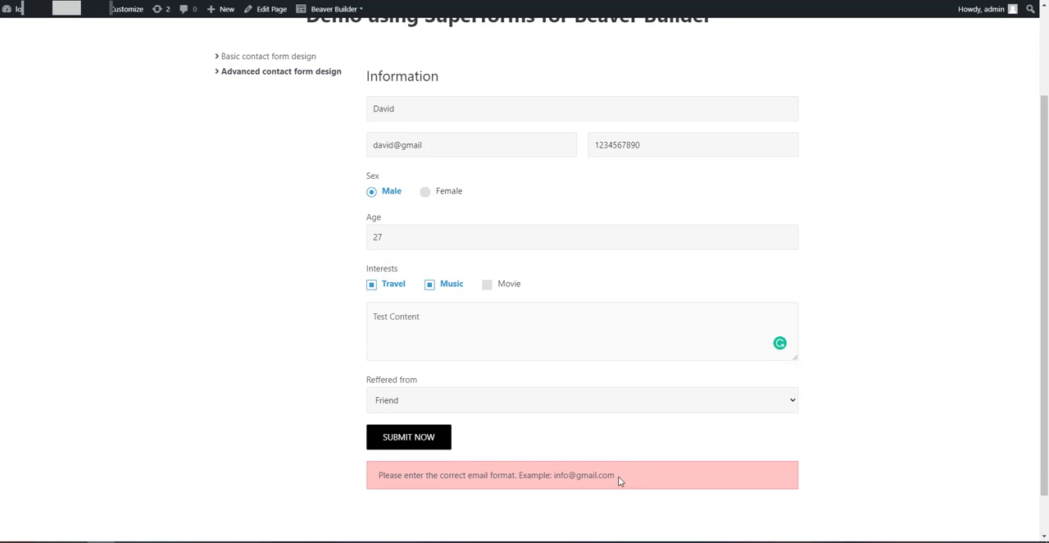
# Complete the contact's email with the ".com" ending and resubmit the form
pyautogui.moveTo(618, 481); pyautogui.dragTo(379, 478)
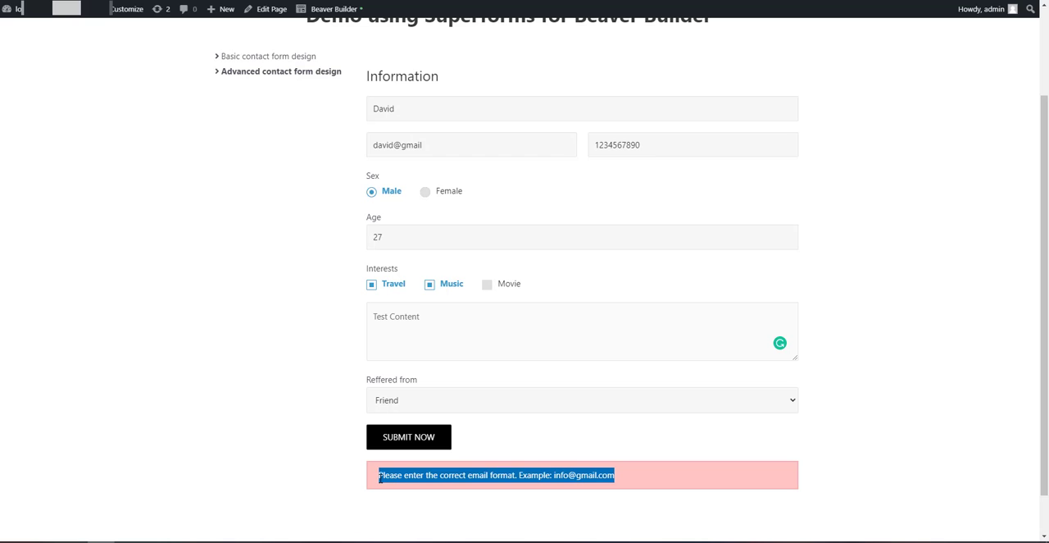
pyautogui.click(464, 142)
pyautogui.write('.com')
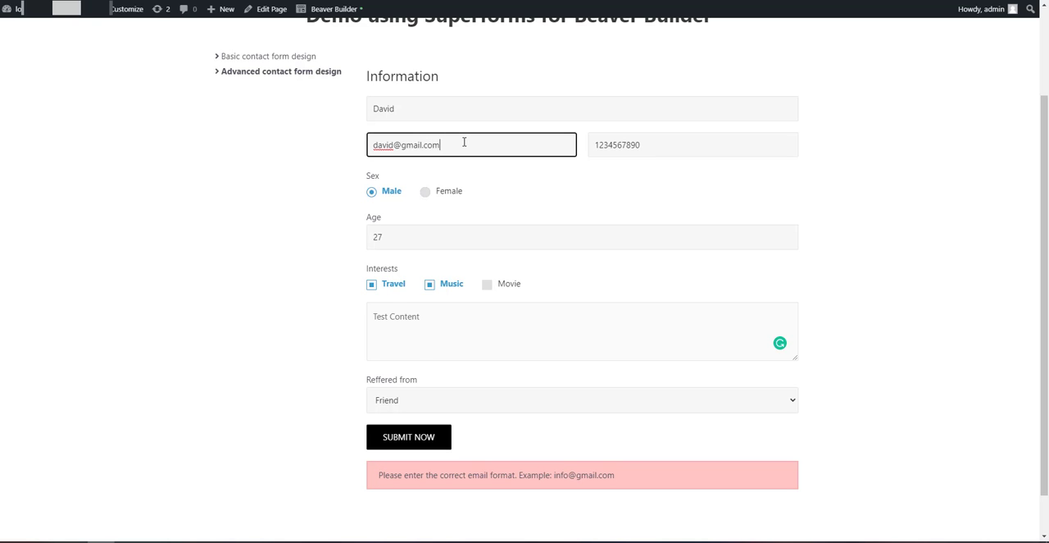
pyautogui.click(440, 443)
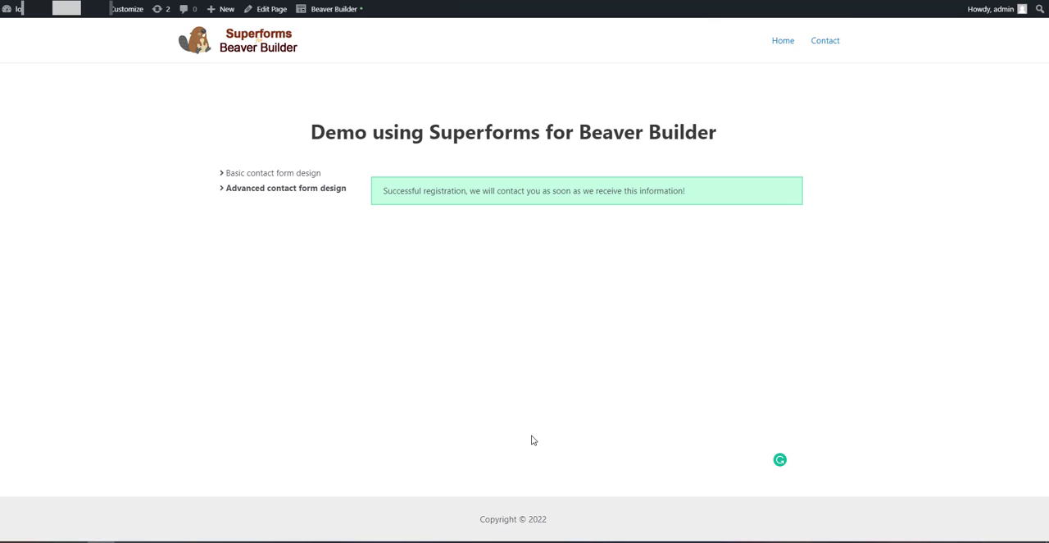
pyautogui.moveTo(714, 190); pyautogui.dragTo(382, 190)
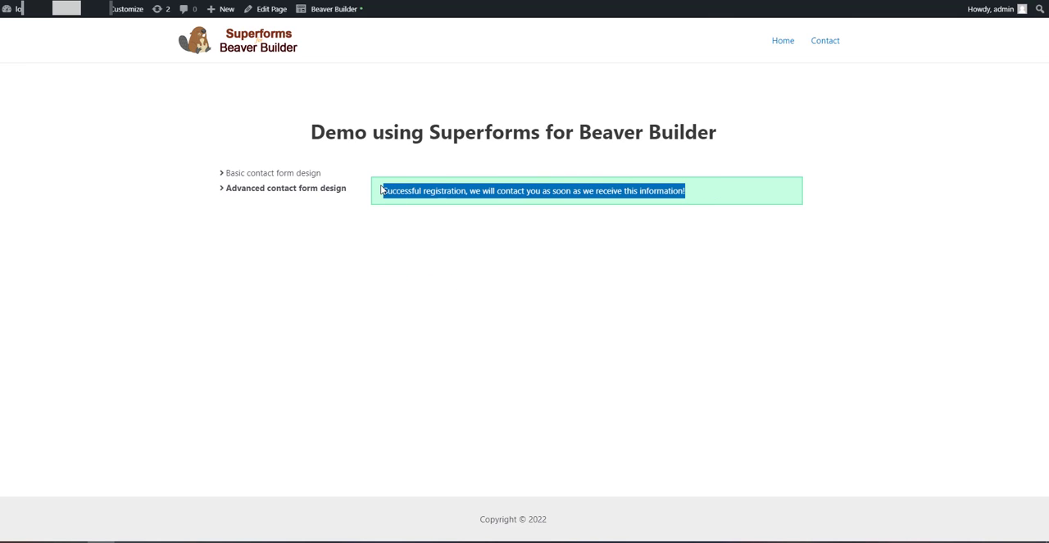
pyautogui.click(485, 300)
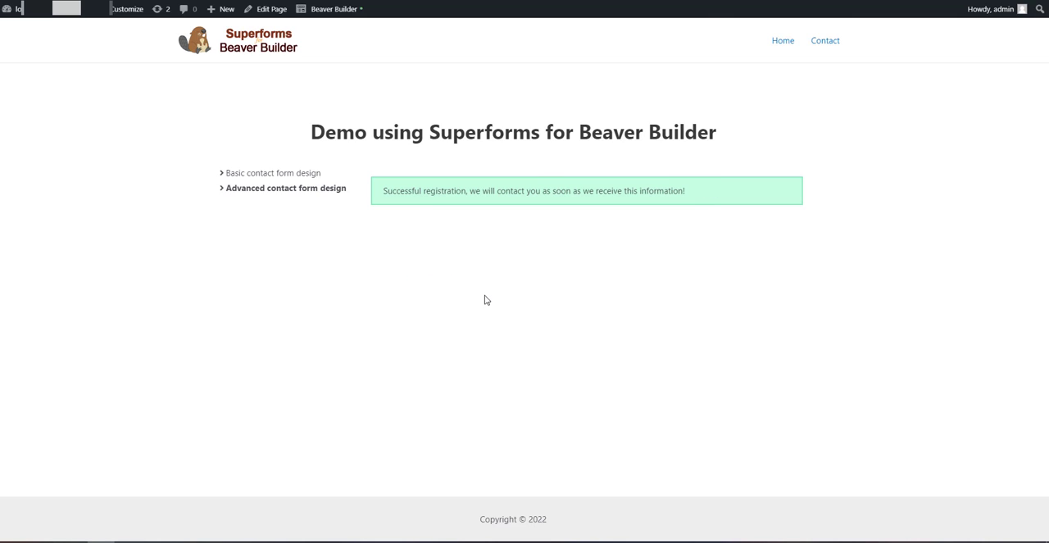